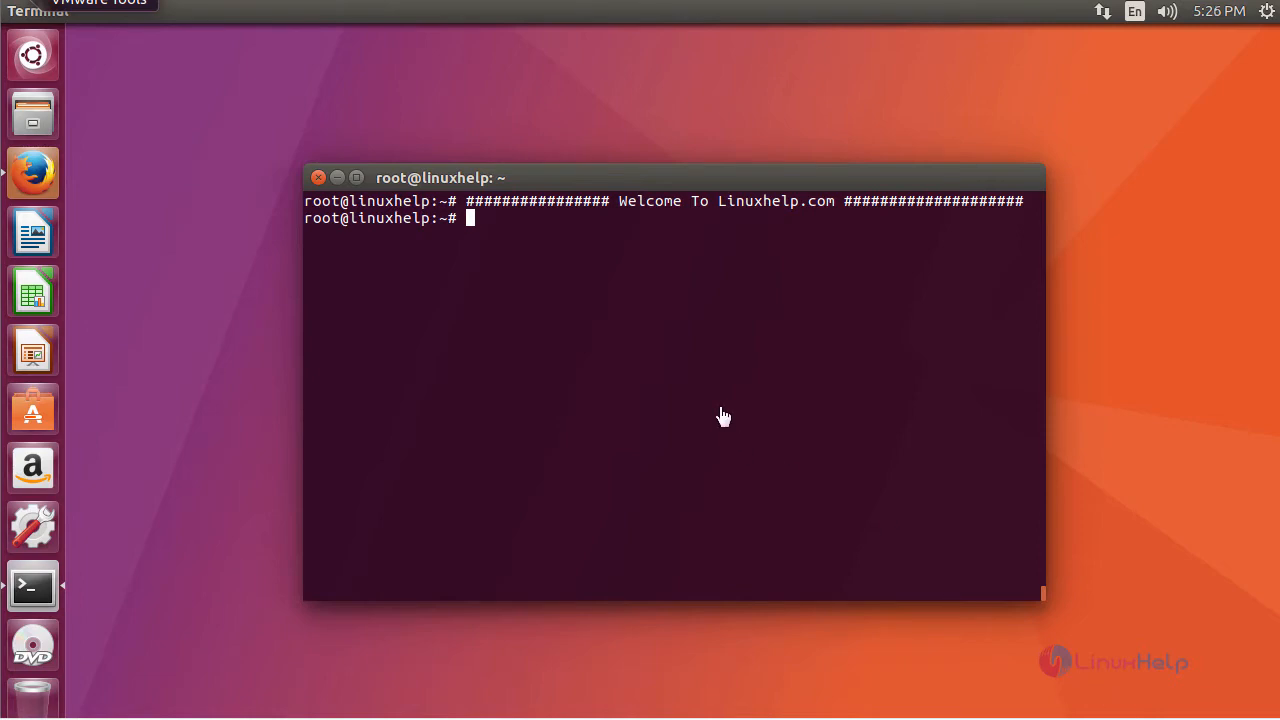
{"action": "type", "text": "vim /etc/php/7.0/apache2/php.ini"}
Edit php.ini in vim, uncomment date.timezone and set it to Asia/Kolkata.
{"action": "key", "text": "Return"}
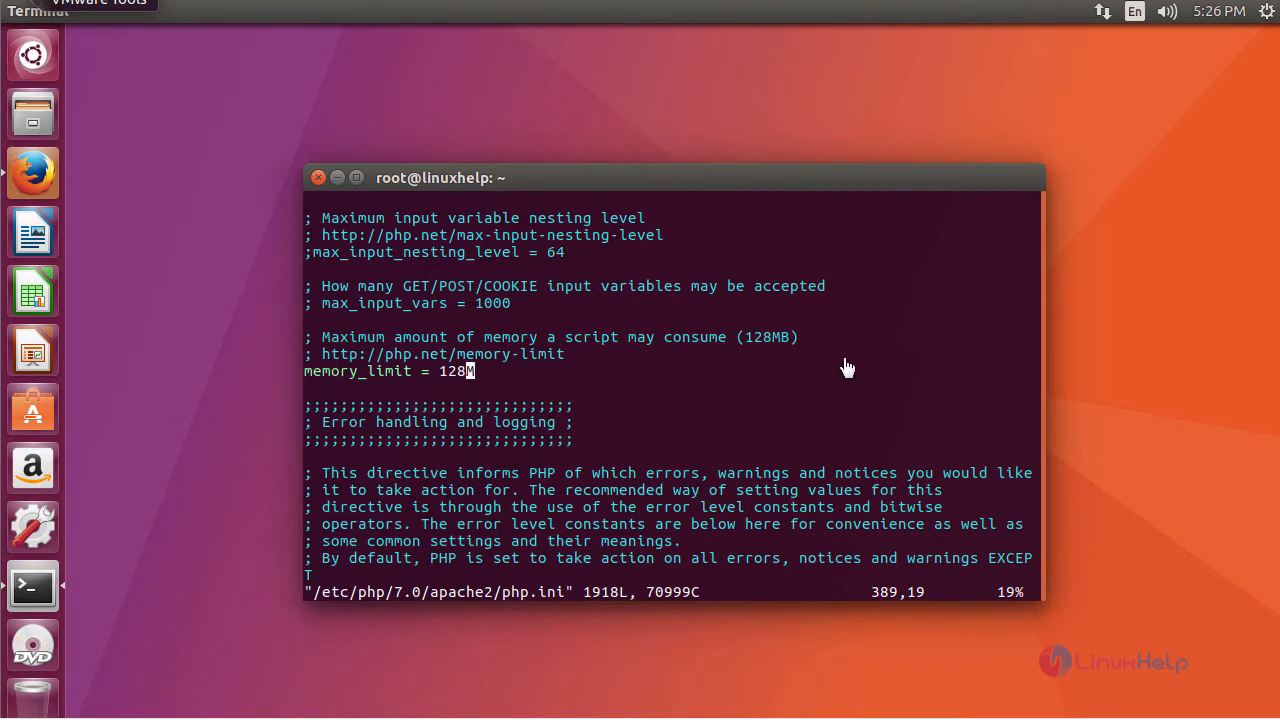
{"action": "type", "text": "/"}
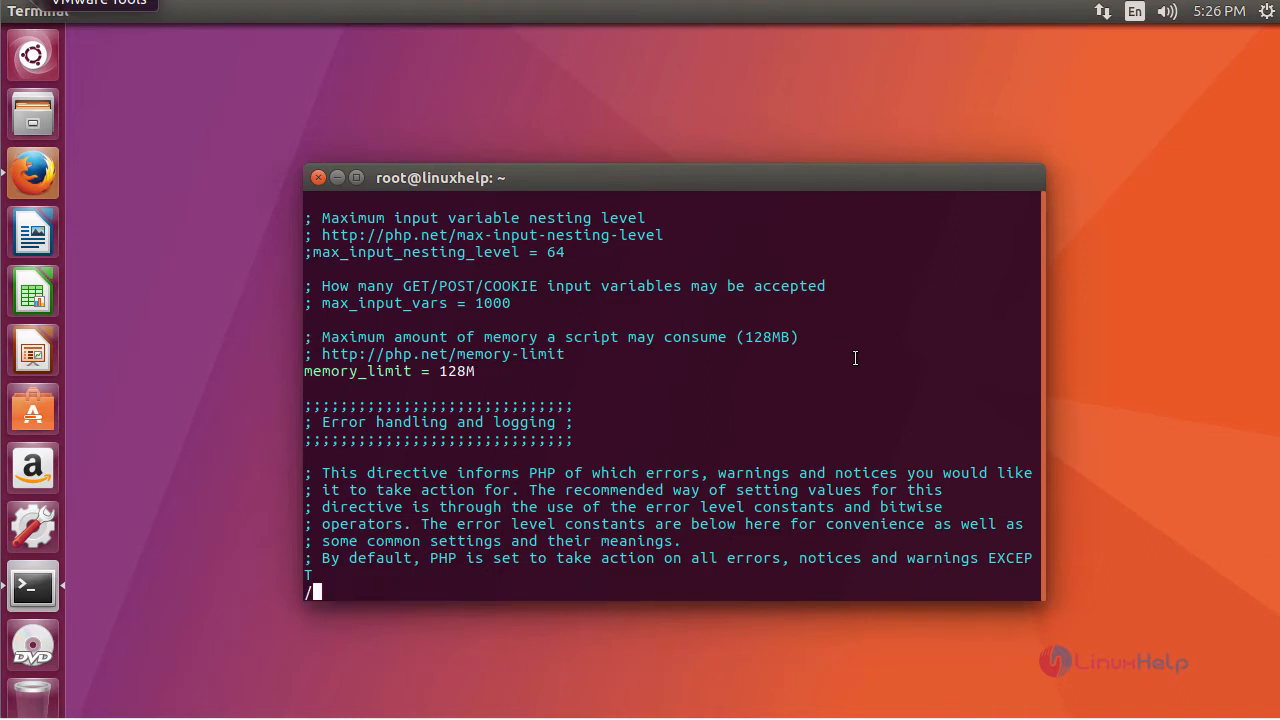
{"action": "type", "text": "date.timezone"}
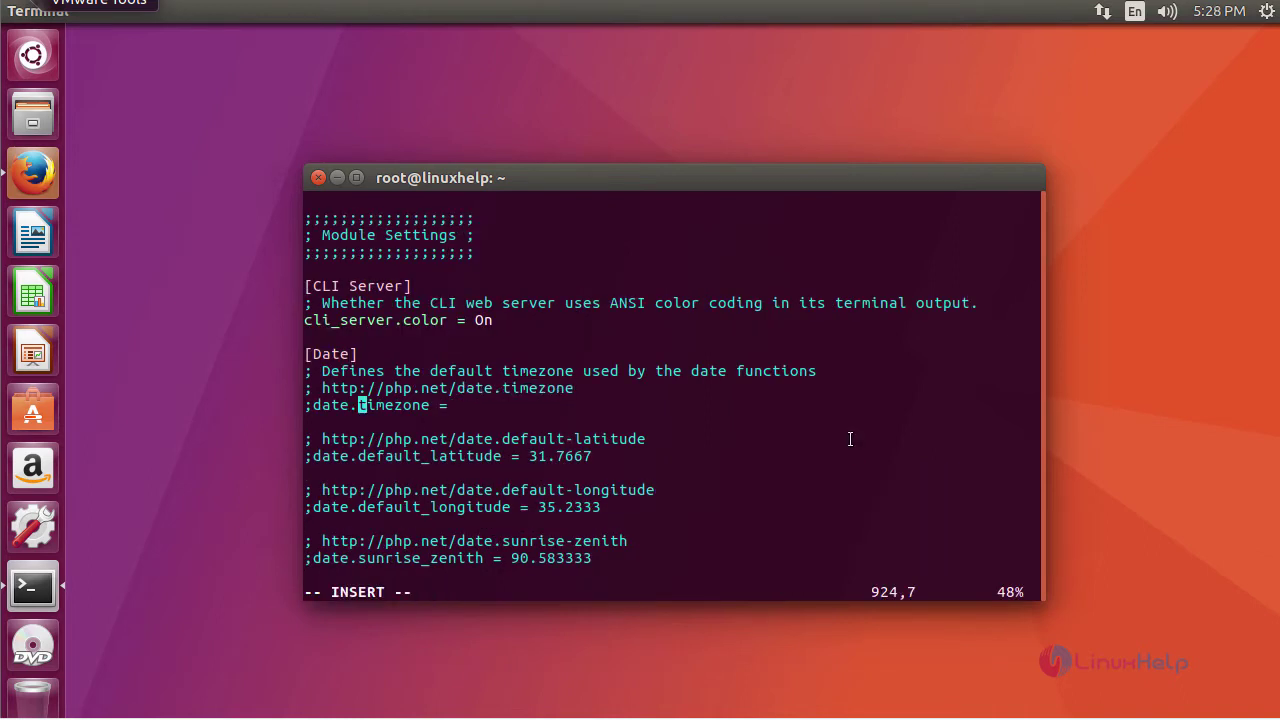
{"action": "key", "text": "Left"}
{"action": "key", "text": "Left"}
{"action": "key", "text": "Left"}
{"action": "key", "text": "Left"}
{"action": "key", "text": "Left"}
{"action": "key", "text": "BackSpace"}
{"action": "key", "text": "End"}
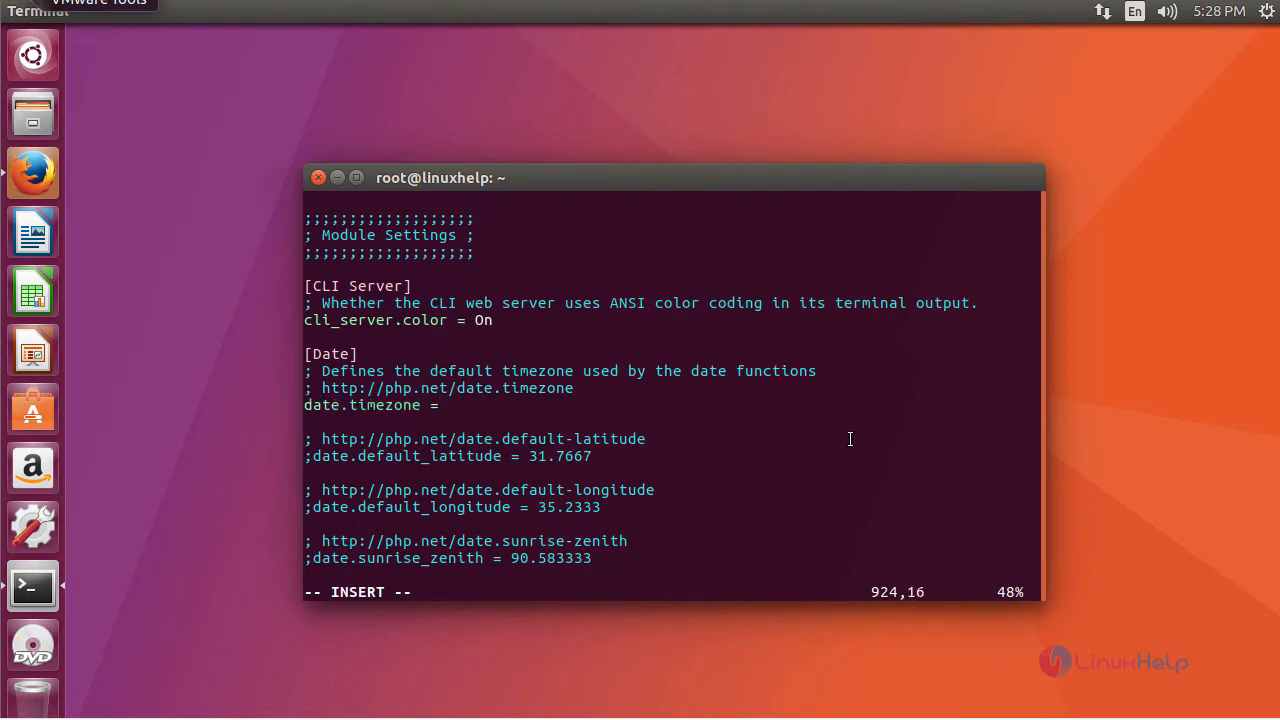
{"action": "type", "text": "Asia"}
{"action": "type", "text": "/Kolkata"}
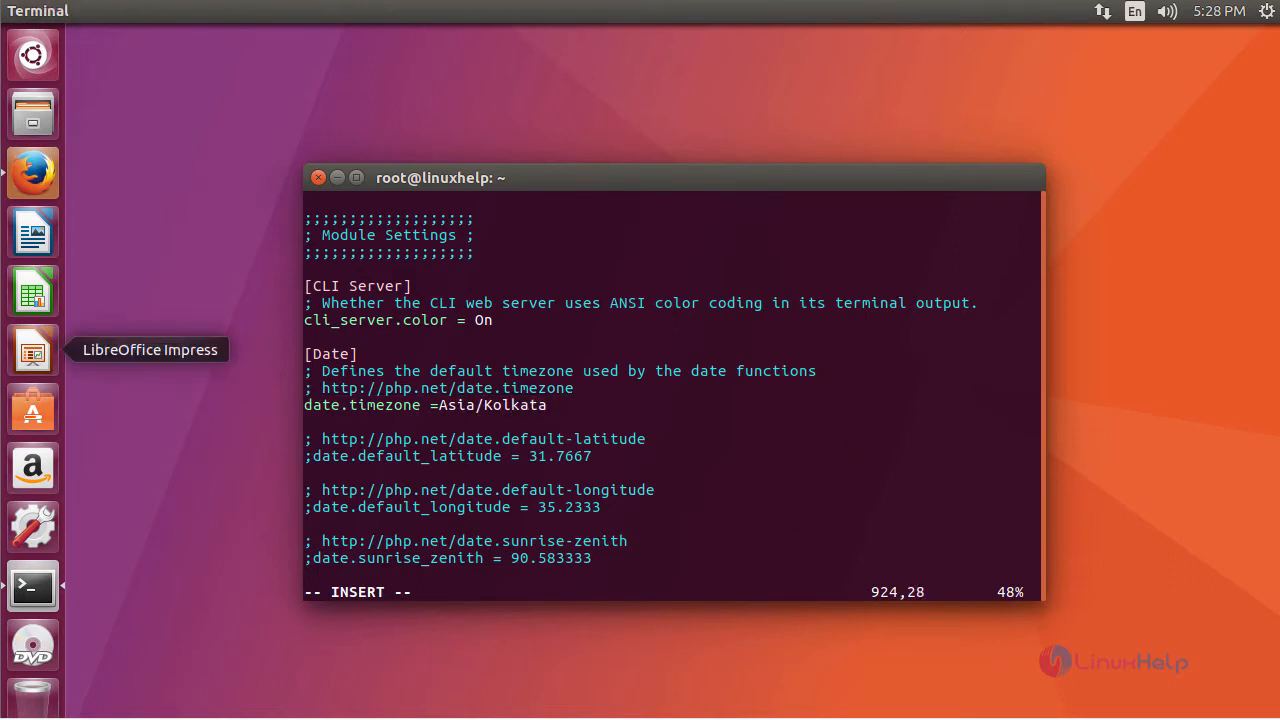
Raise upload_max_filesize to 50M and check memory_limit is 128M, then save php.ini.
{"action": "key", "text": "Escape"}
{"action": "type", "text": "/upload_max_filesize"}
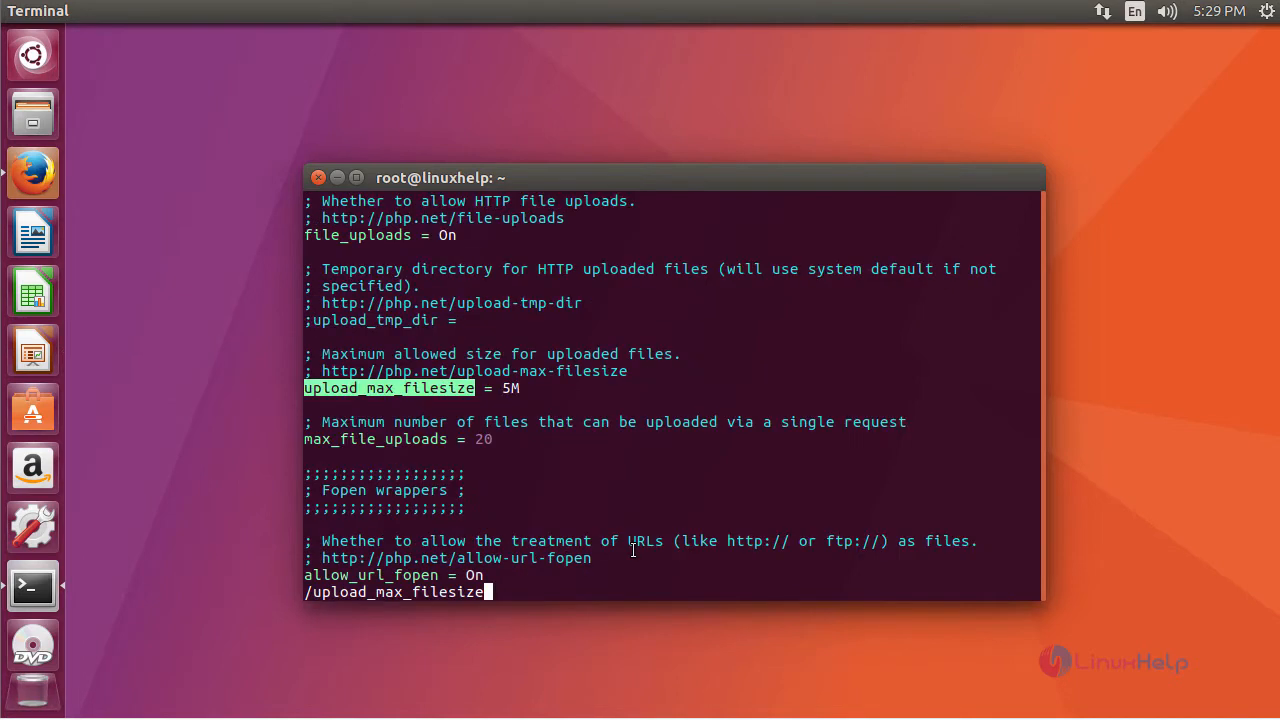
{"action": "key", "text": "Return"}
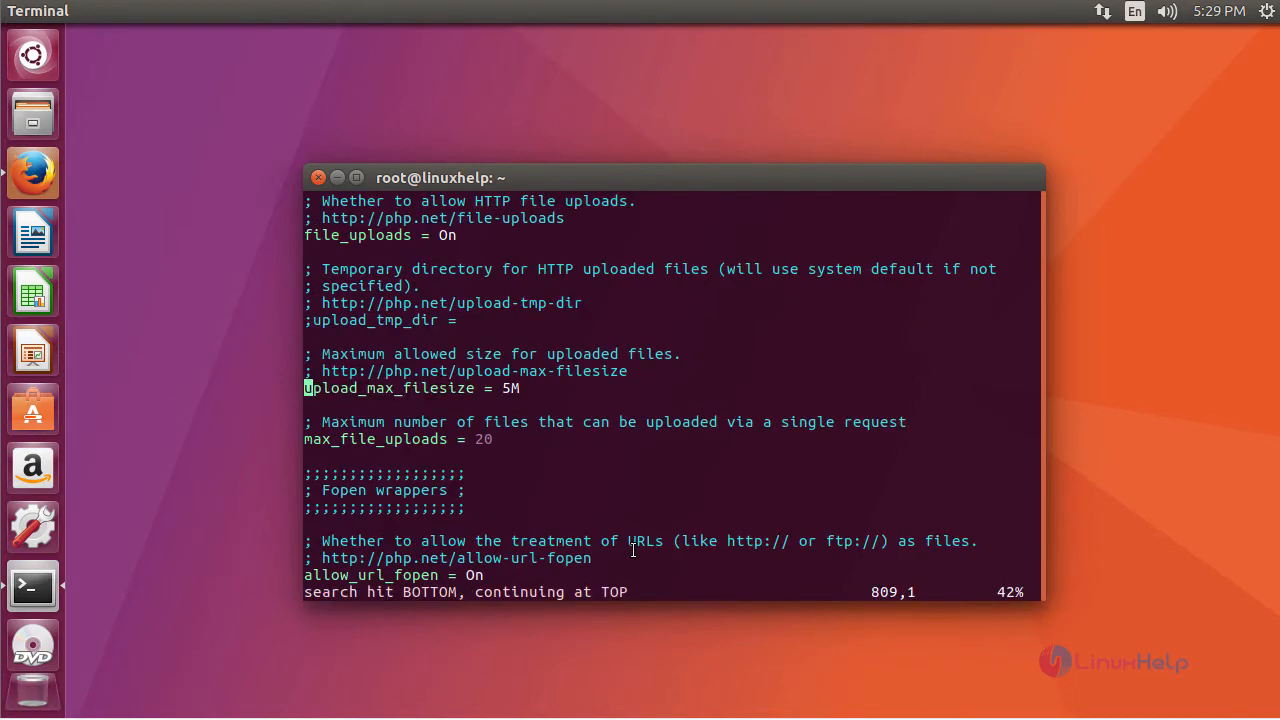
{"action": "key", "text": "End"}
{"action": "type", "text": "i"}
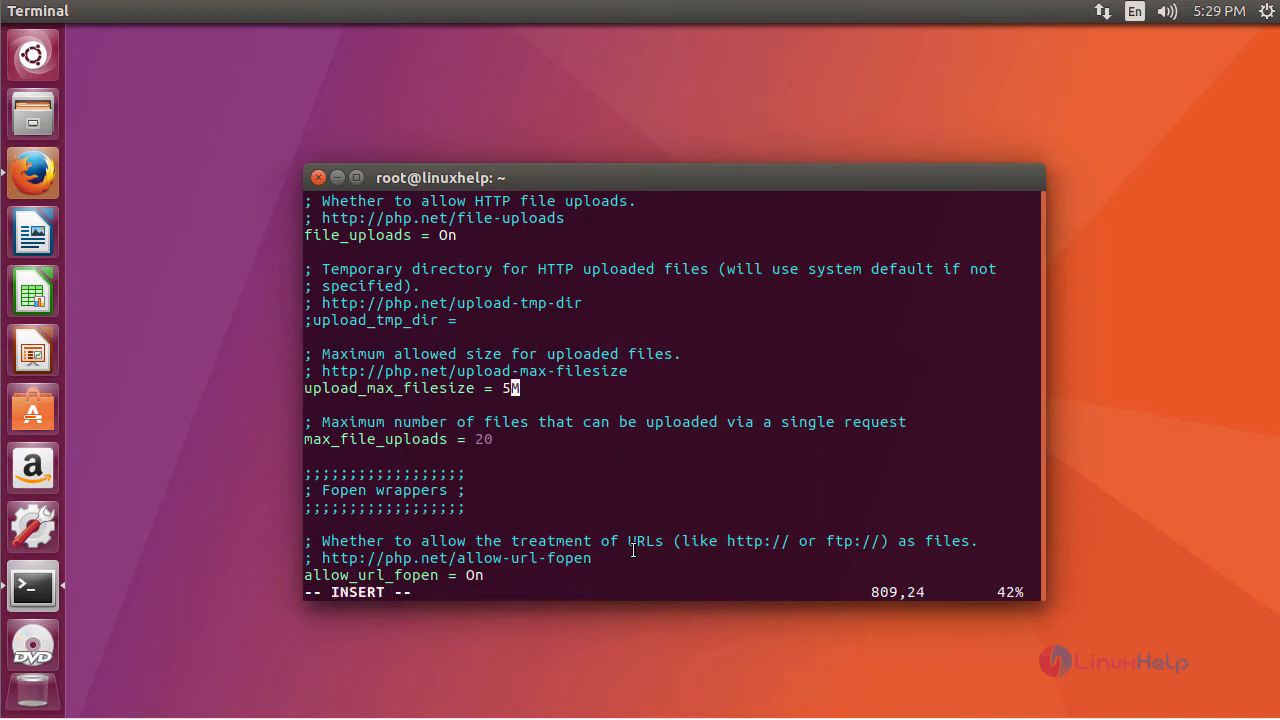
{"action": "type", "text": "0"}
{"action": "key", "text": "Escape"}
{"action": "type", "text": "/"}
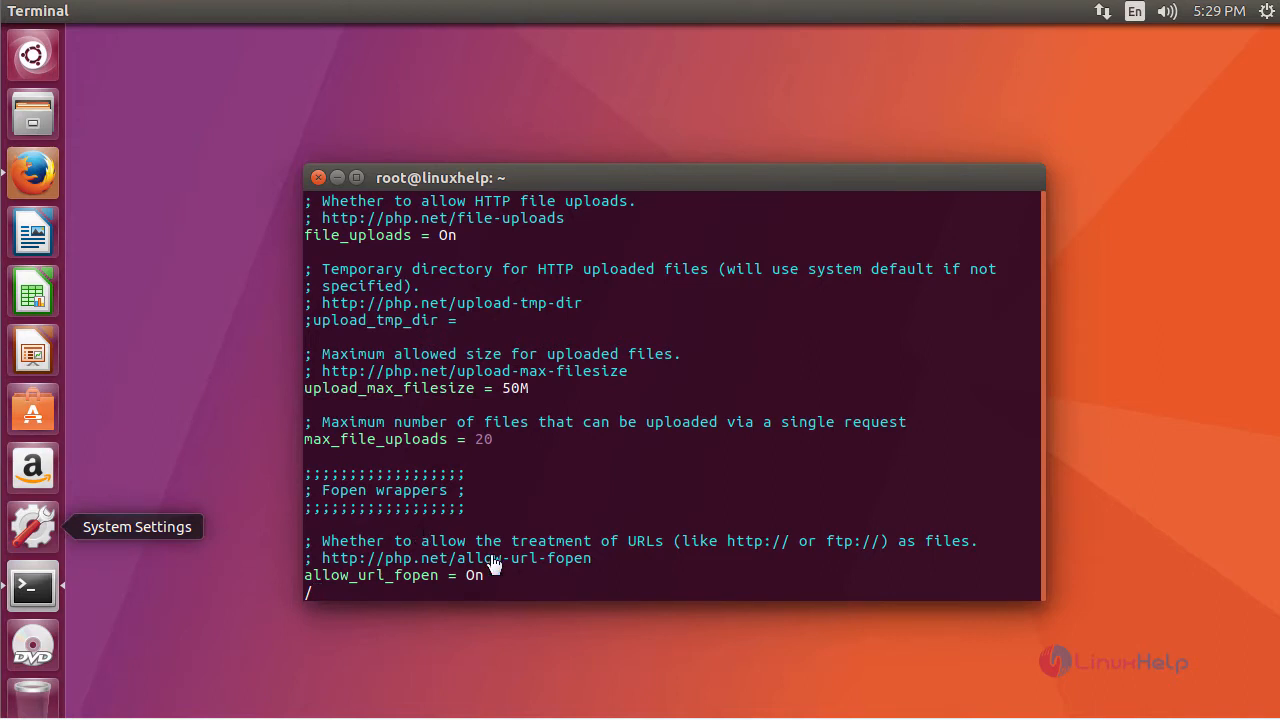
{"action": "type", "text": "memory_limit"}
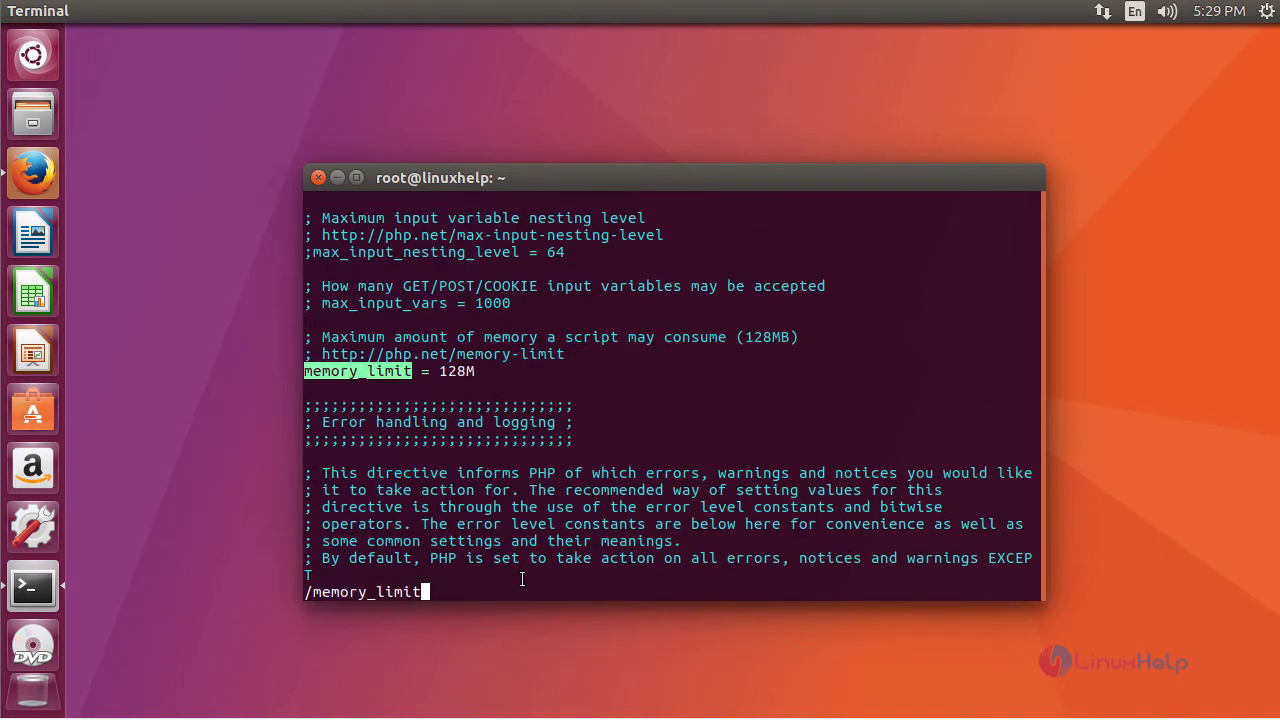
{"action": "key", "text": "Return"}
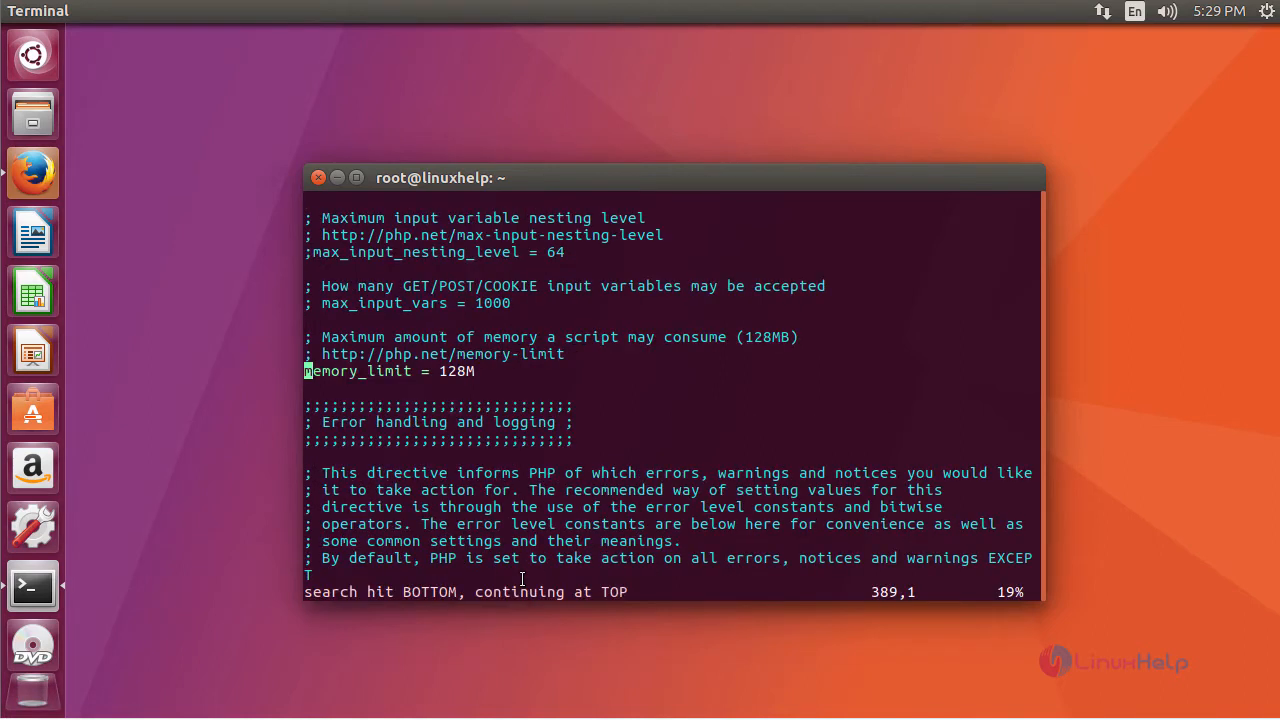
{"action": "type", "text": ":wq"}
Download the MantisBT 2.4.0 archive with wget and extract it in the home folder.
{"action": "key", "text": "Return"}
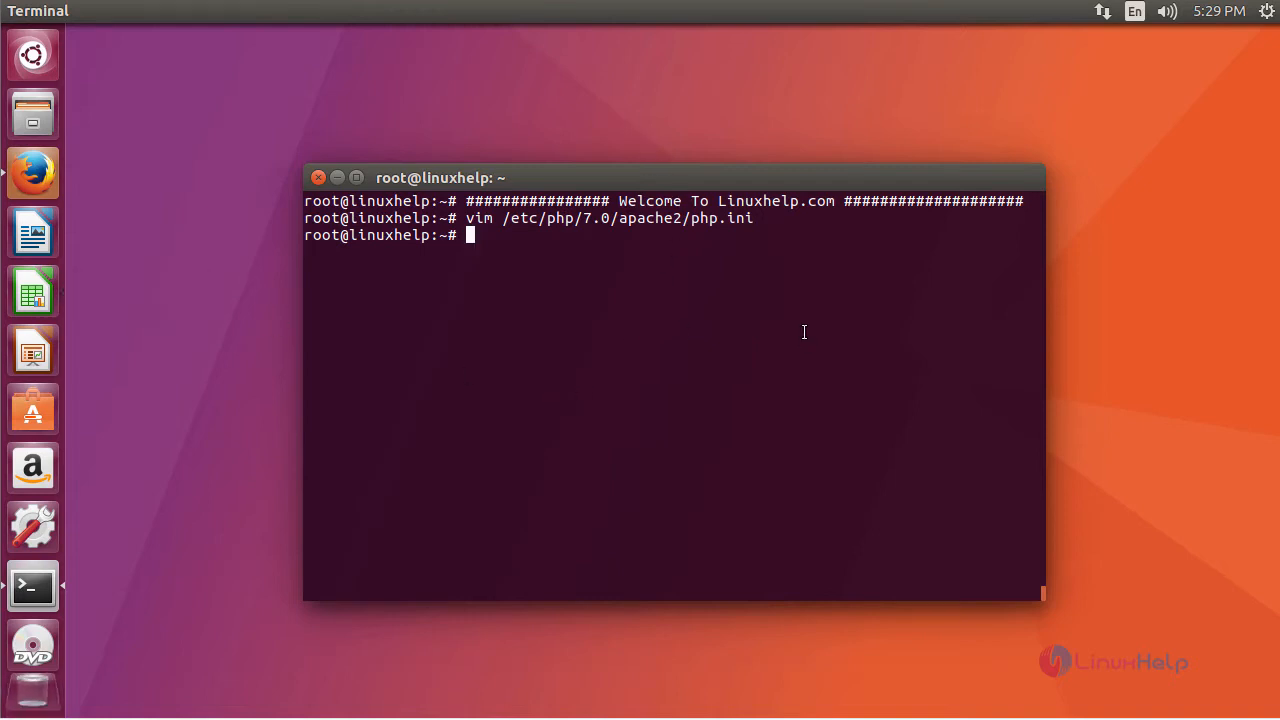
{"action": "type", "text": "wget"}
{"action": "type", "text": "wget https://excellmedia.dl.sourceforge.net/project/mantisbt/mantis-stable/2.4.0/mantisbt-2.4.0.zip"}
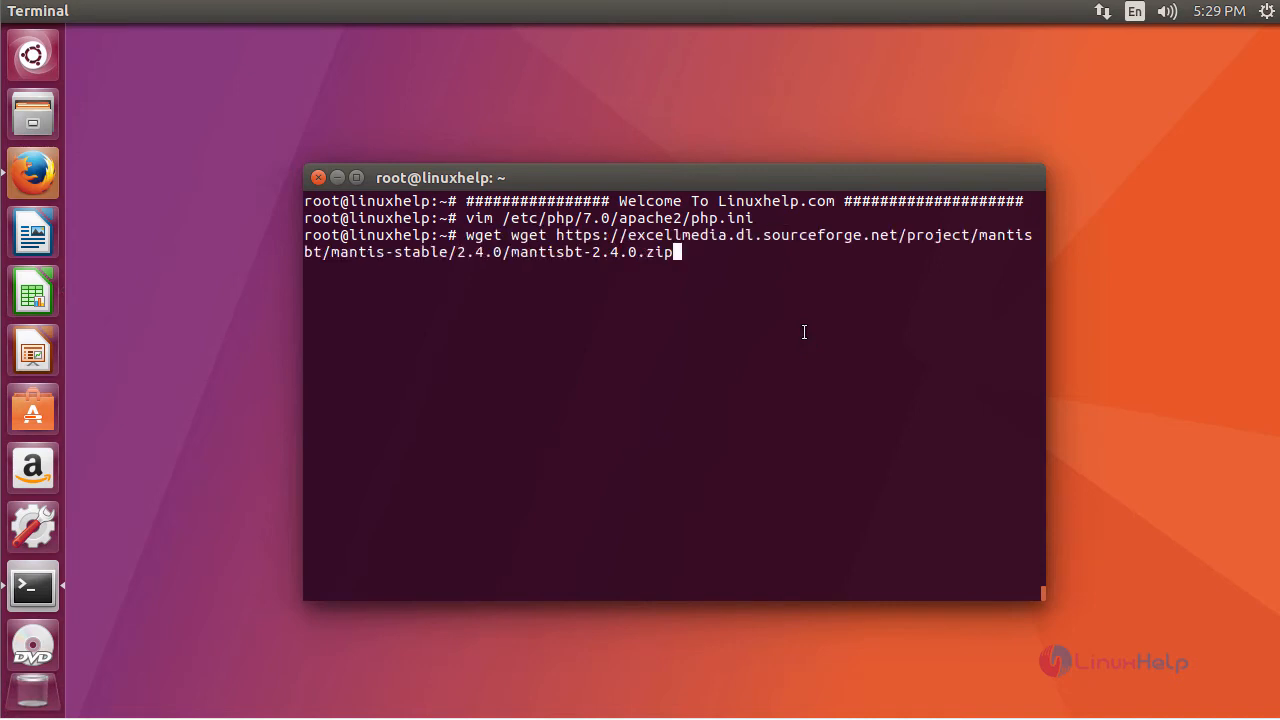
{"action": "key", "text": "Return"}
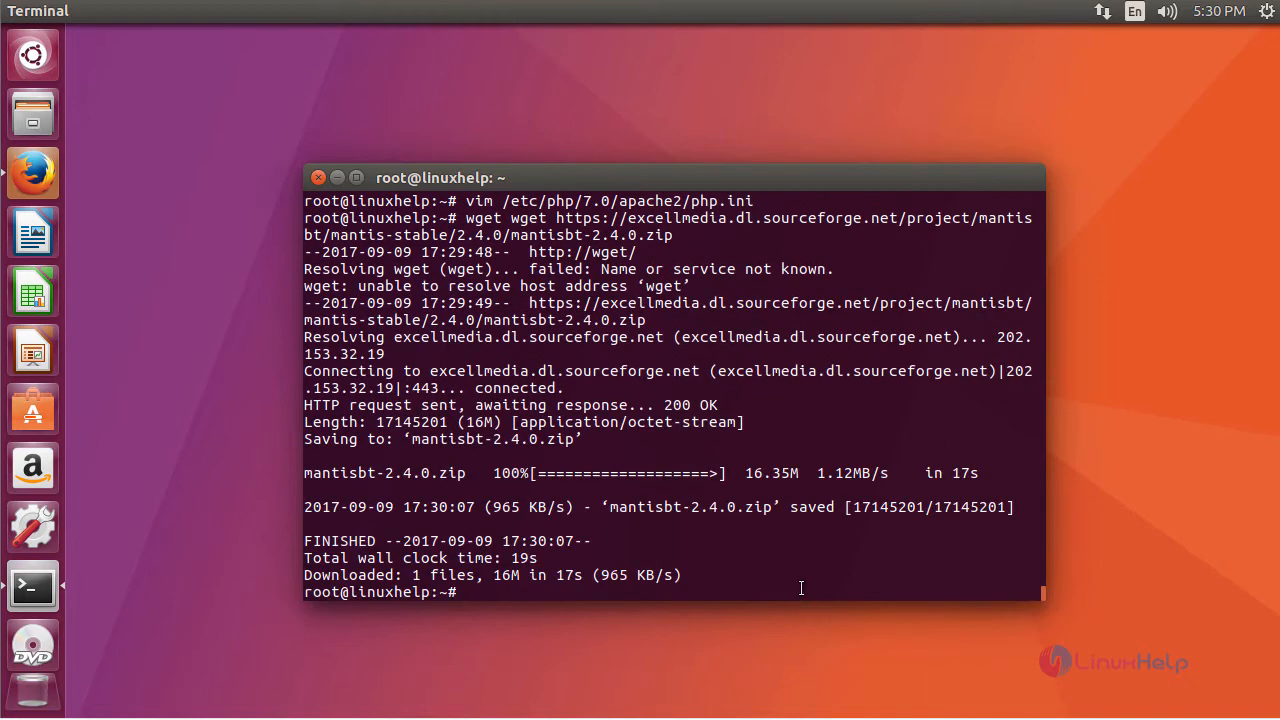
{"action": "key", "text": "ctrl+l"}
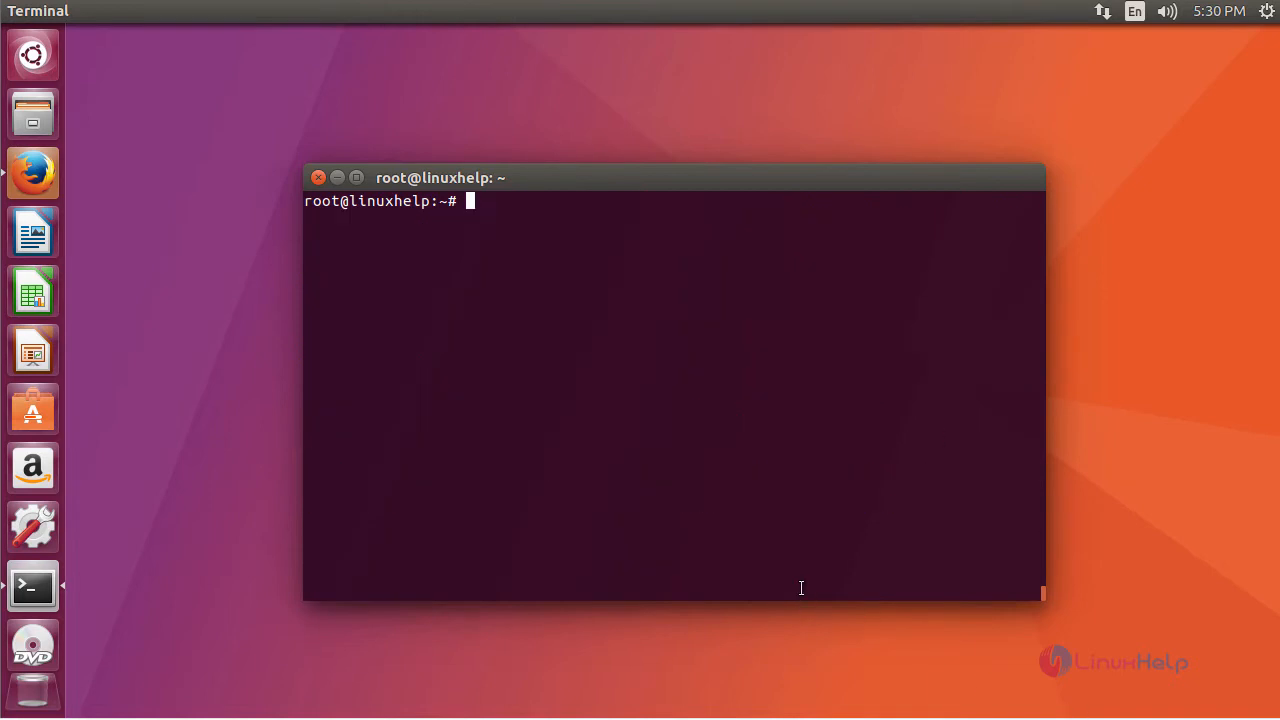
{"action": "type", "text": "unzip "}
{"action": "type", "text": "ma"}
{"action": "key", "text": "Tab"}
{"action": "key", "text": "Return"}
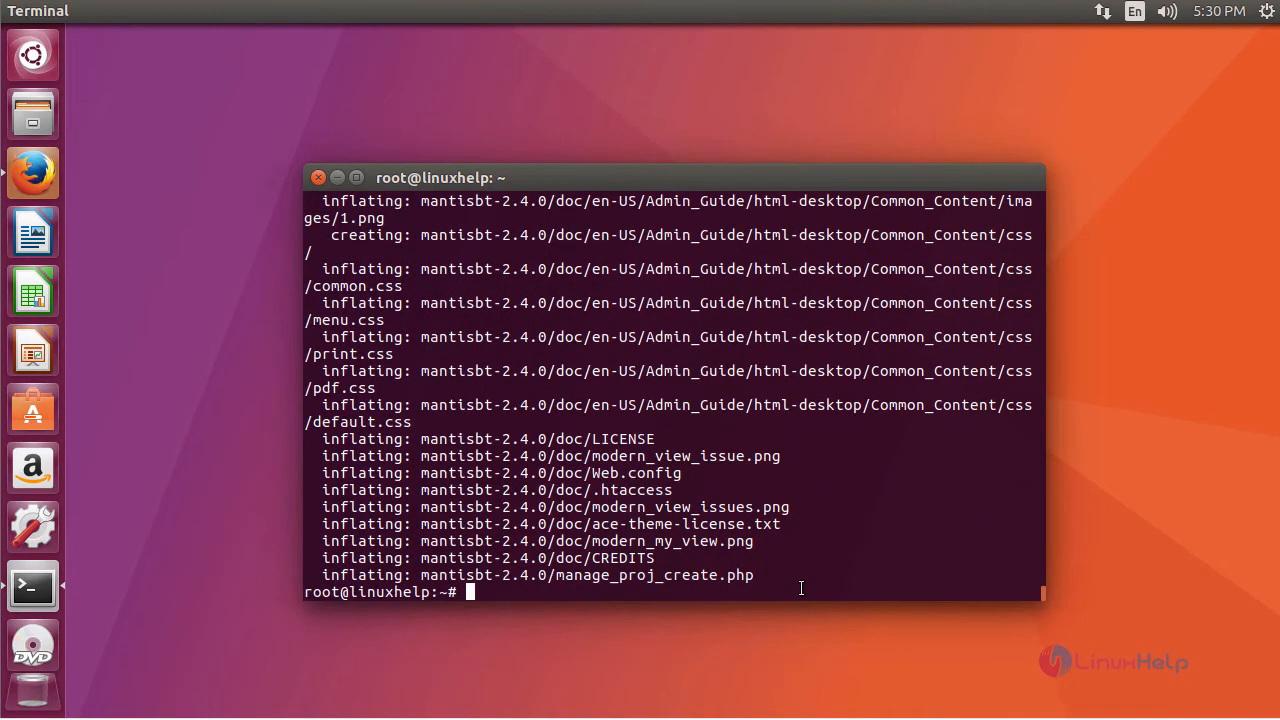
{"action": "key", "text": "ctrl+l"}
{"action": "type", "text": "ls -l"}
Move the extracted mantisbt-2.4.0 folder to /var/www/html/mantis.
{"action": "key", "text": "Return"}
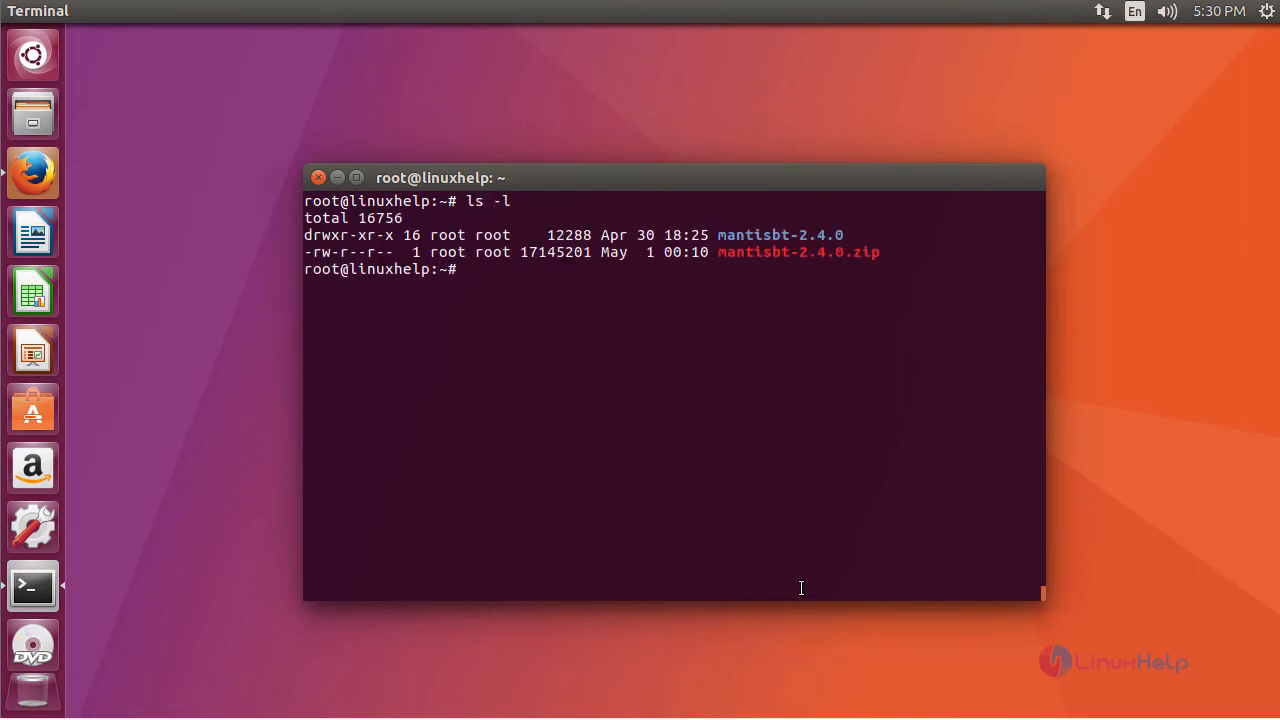
{"action": "type", "text": "mv "}
{"action": "type", "text": "ma"}
{"action": "key", "text": "Tab"}
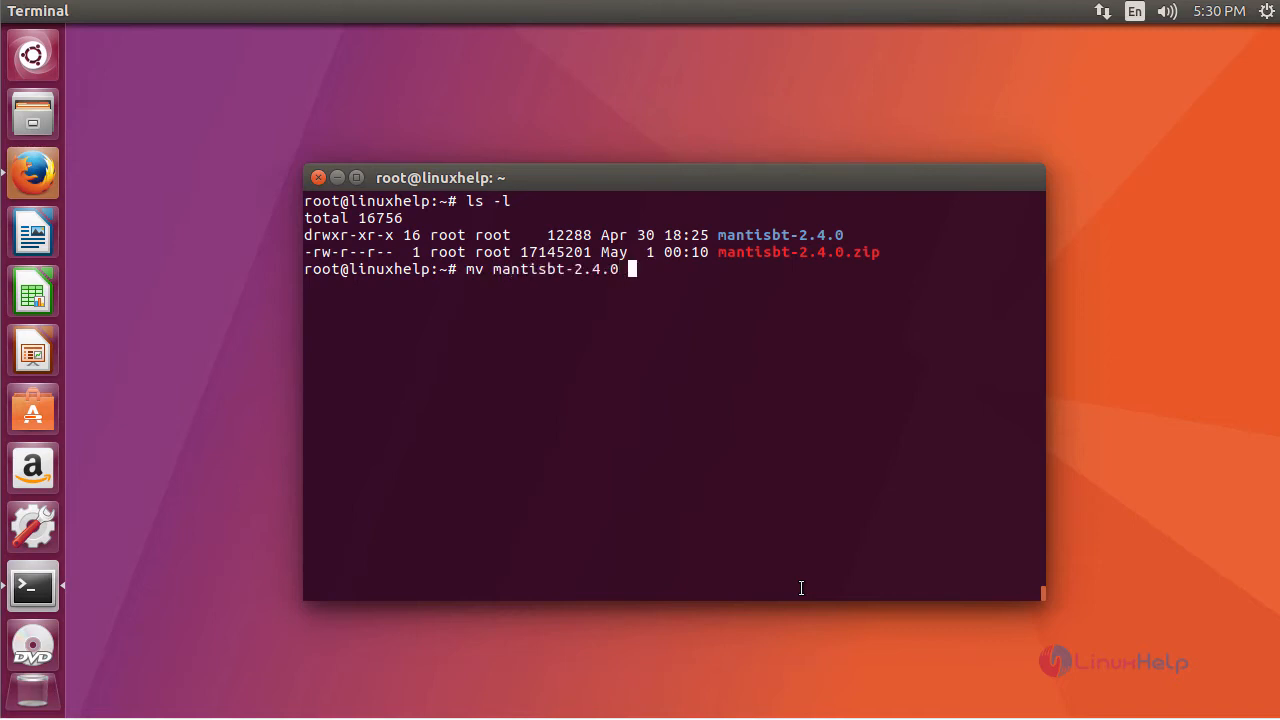
{"action": "type", "text": "/var/www/"}
{"action": "type", "text": "html/mantis"}
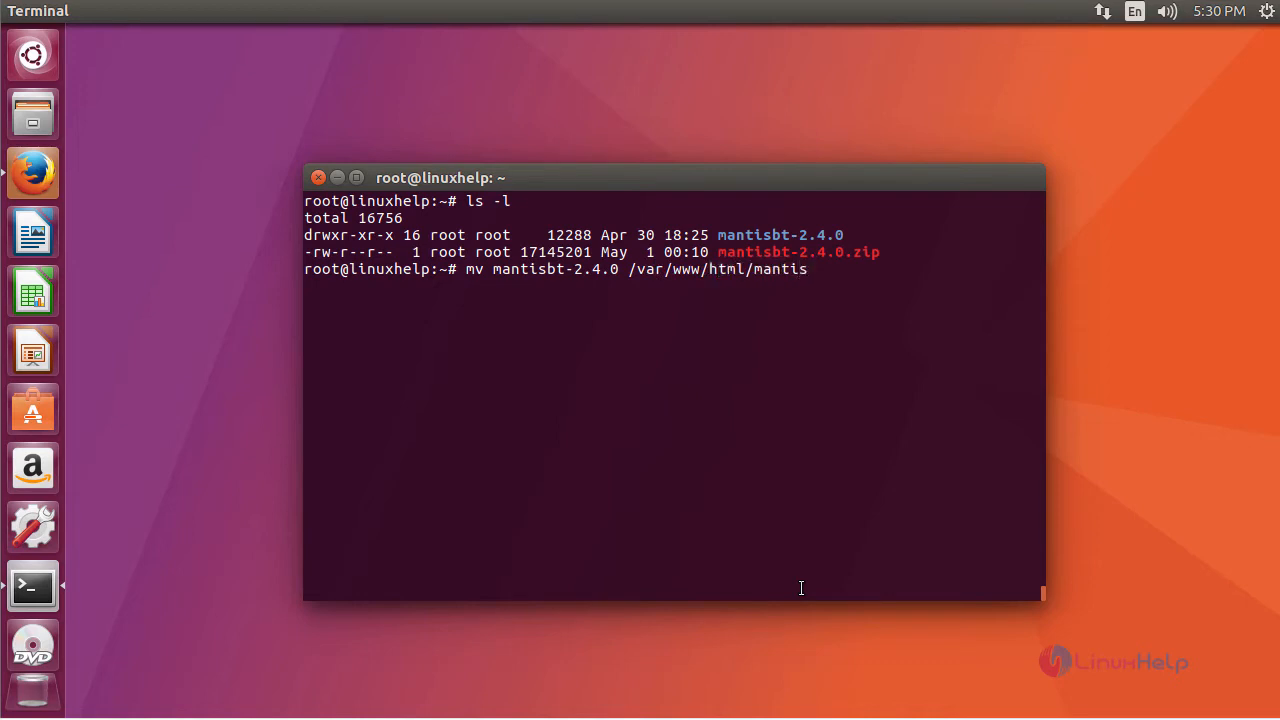
{"action": "key", "text": "Return"}
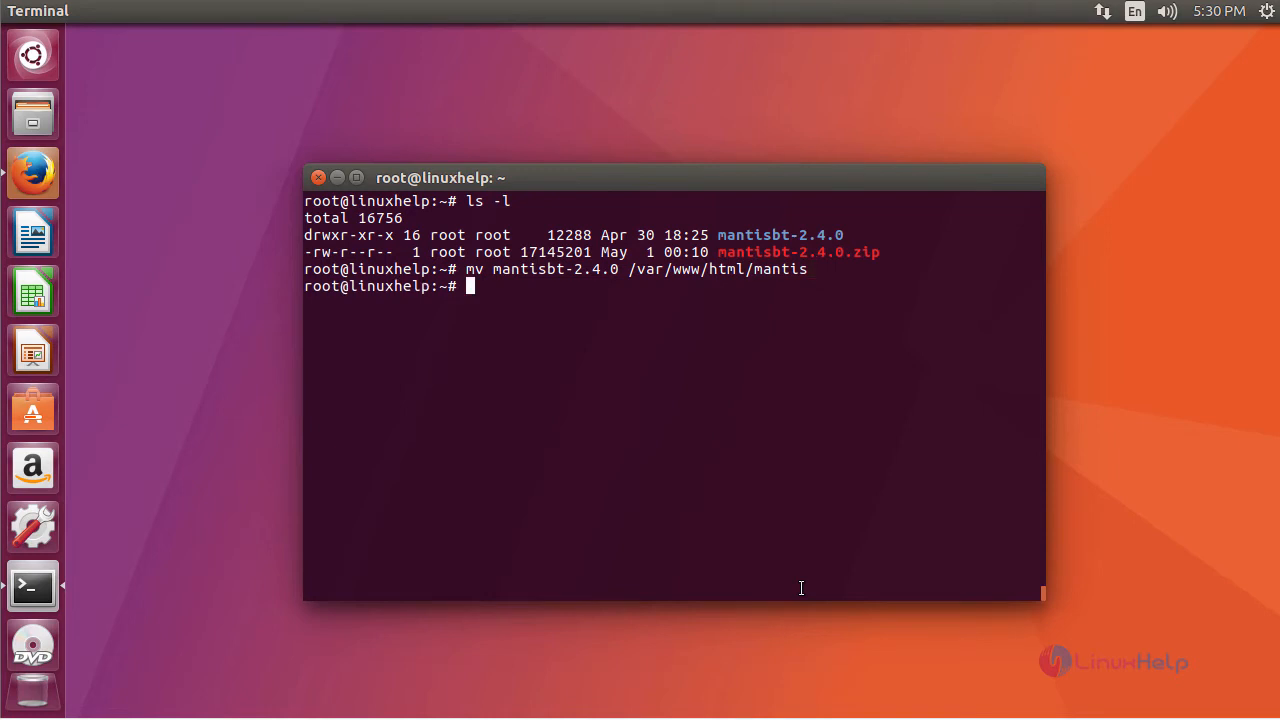
Recursively set www-data:www-data as owner of /var/www/html/.
{"action": "key", "text": "ctrl+l"}
{"action": "type", "text": "chown -R apa"}
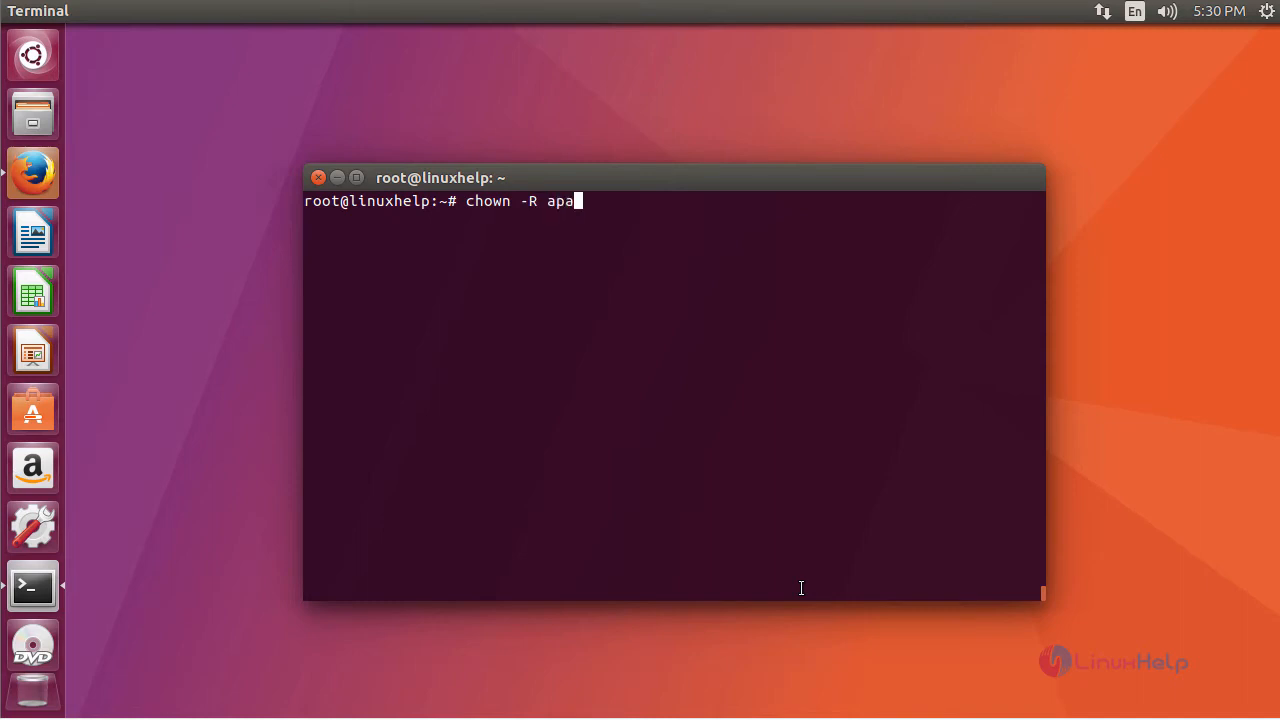
{"action": "type", "text": "chw"}
{"action": "key", "text": "BackSpace"}
{"action": "type", "text": "e"}
{"action": "key", "text": "BackSpace"}
{"action": "key", "text": "BackSpace"}
{"action": "key", "text": "BackSpace"}
{"action": "key", "text": "BackSpace"}
{"action": "key", "text": "BackSpace"}
{"action": "key", "text": "BackSpace"}
{"action": "type", "text": "www-data:www-data /var/"}
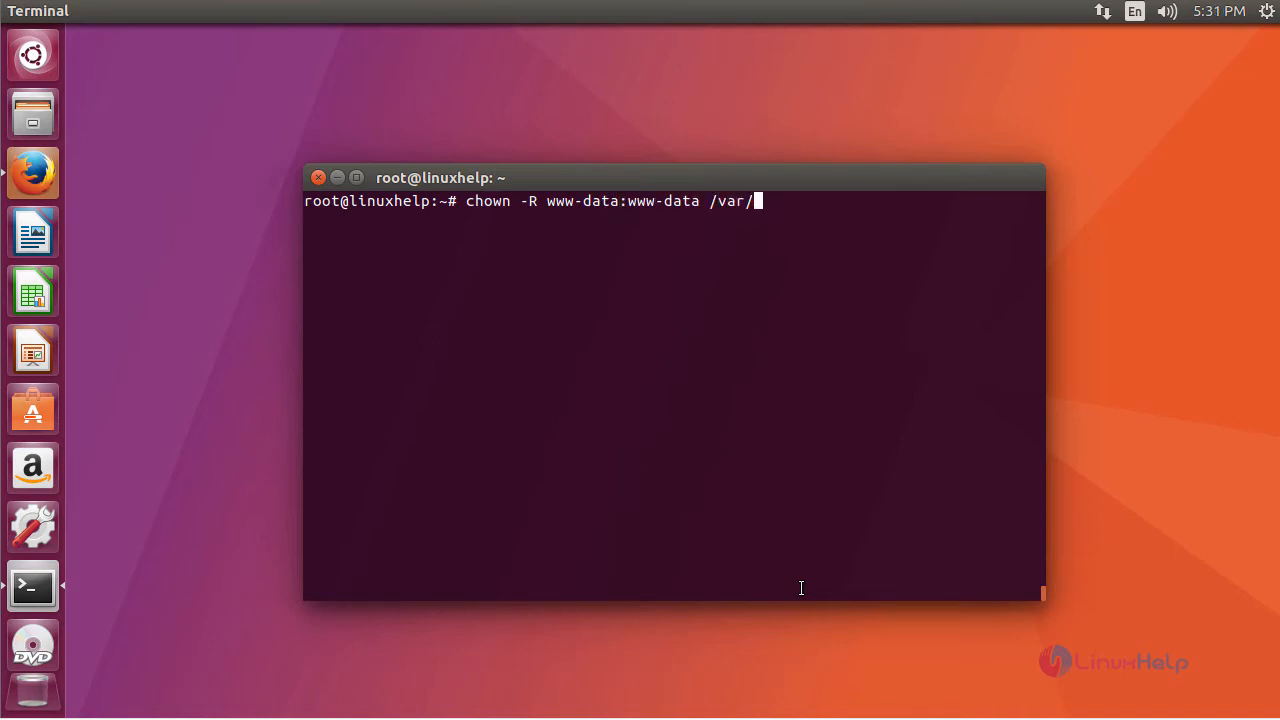
{"action": "type", "text": "www/html/"}
{"action": "key", "text": "Return"}
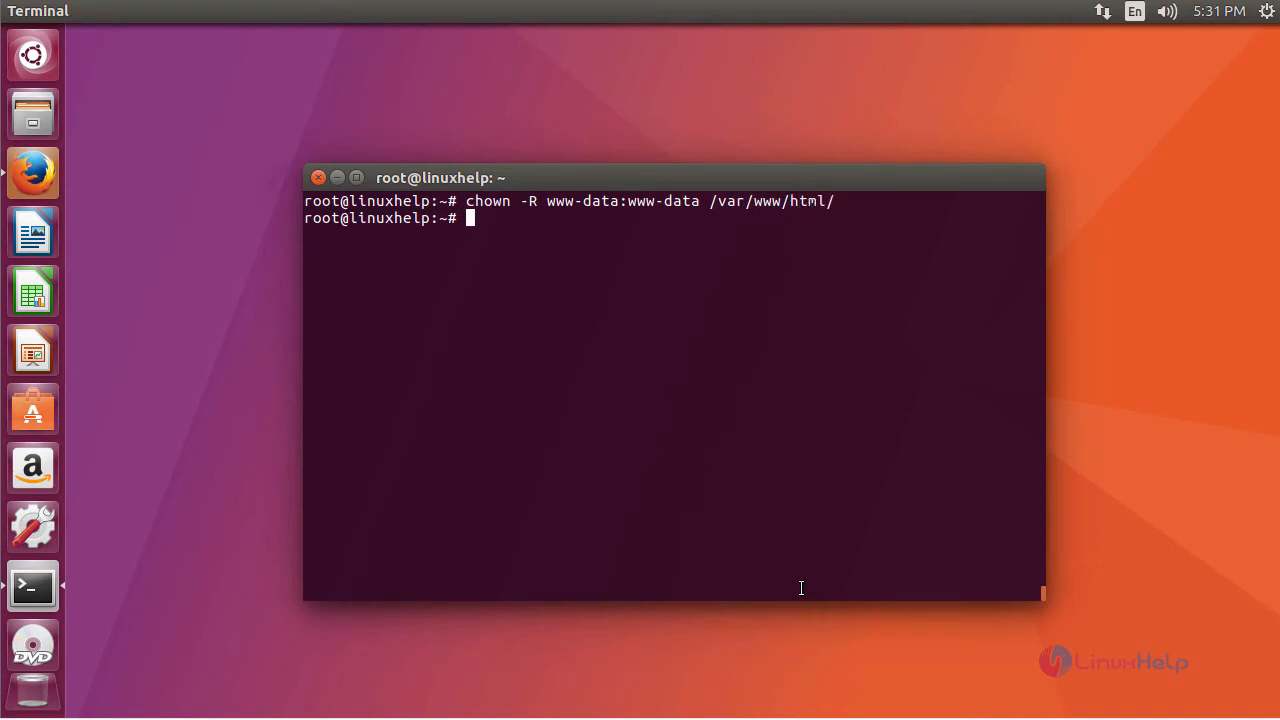
Recursively set permissions of /var/www/html/ to 775 with chmod.
{"action": "key", "text": "Up"}
{"action": "key", "text": "alt+b"}
{"action": "key", "text": "alt+b"}
{"action": "key", "text": "alt+b"}
{"action": "key", "text": "ctrl+w"}
{"action": "key", "text": "ctrl+w"}
{"action": "key", "text": "ctrl+w"}
{"action": "key", "text": "BackSpace"}
{"action": "key", "text": "BackSpace"}
{"action": "key", "text": "BackSpace"}
{"action": "type", "text": "mod -R 775"}
{"action": "key", "text": "Return"}
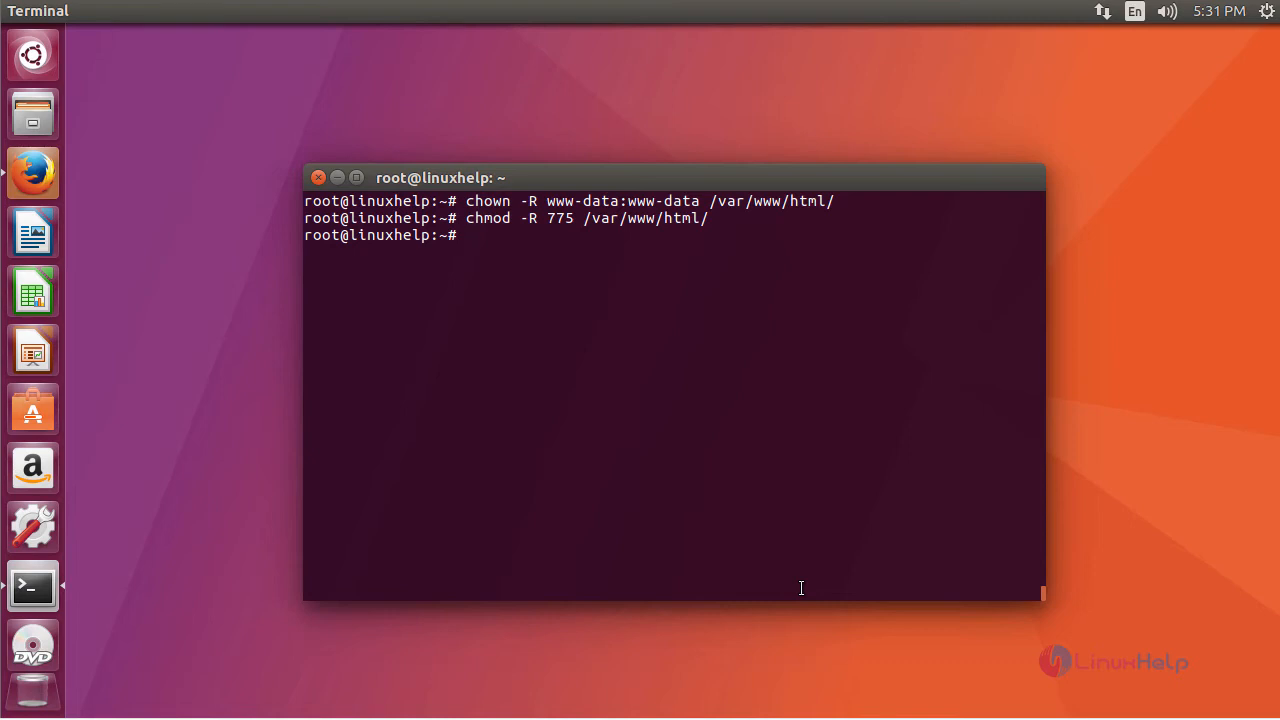
{"action": "key", "text": "ctrl+l"}
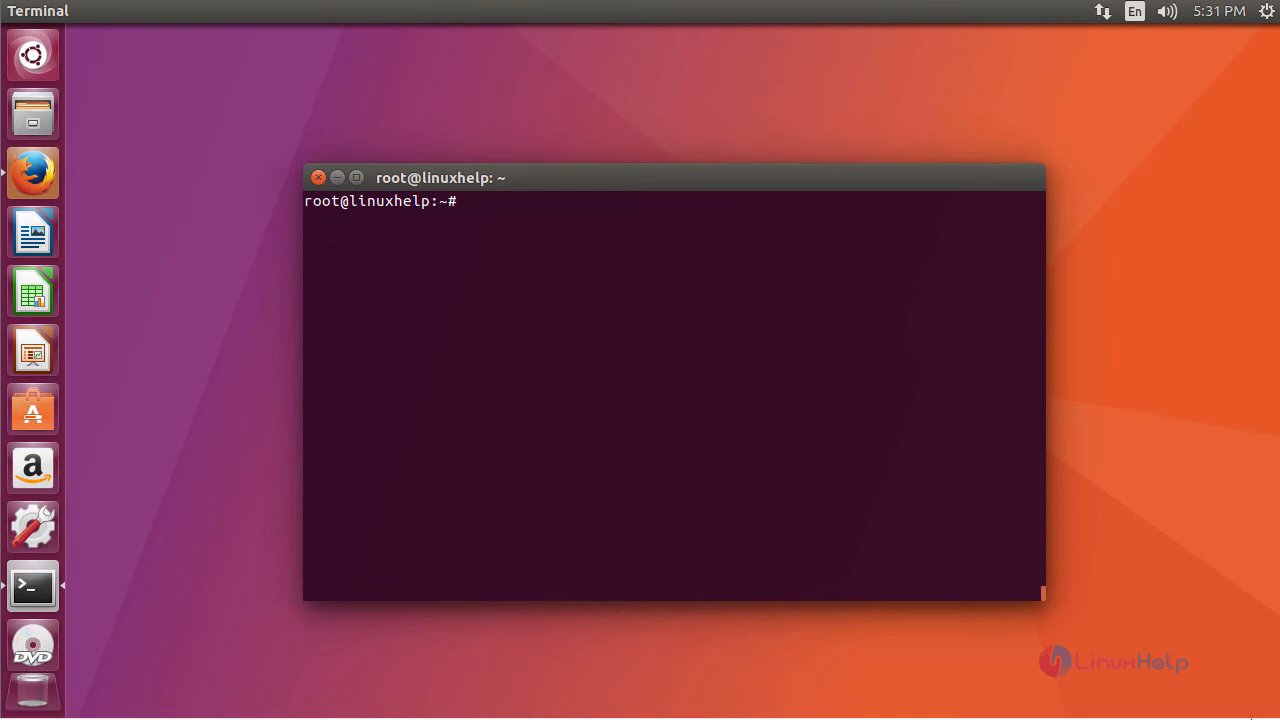
{"action": "type", "text": "vim /etc/apache2/sites-available/mantis.conf"}
Create /etc/apache2/sites-available/mantis.conf with a port 80 VirtualHost for /var/www/html/mantis and save it.
{"action": "key", "text": "Return"}
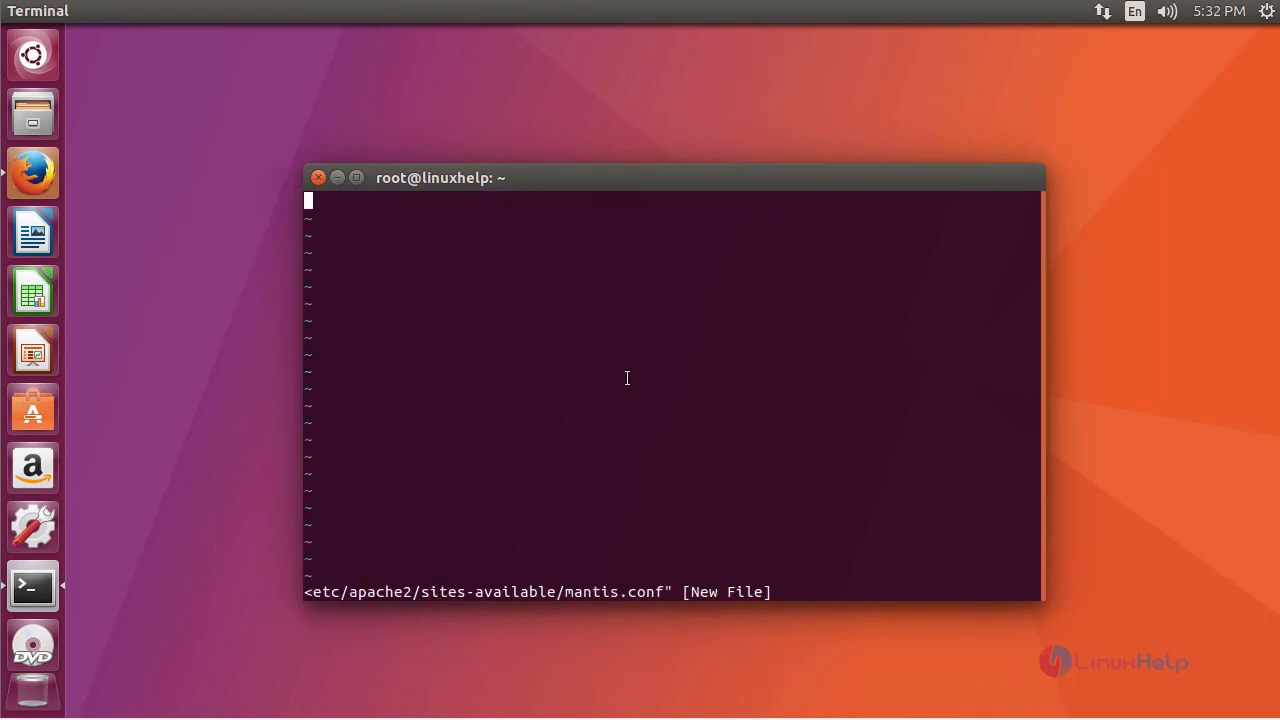
{"action": "key", "text": "i"}
{"action": "key", "text": "ctrl+shift+v"}
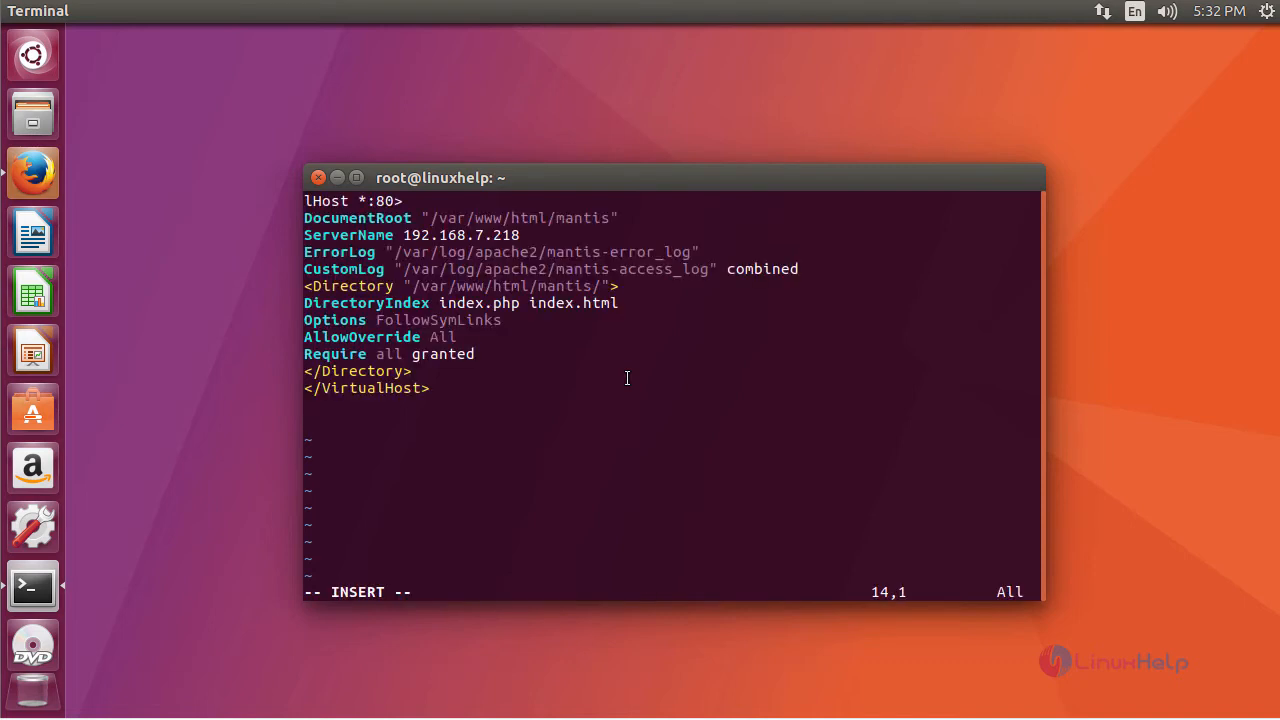
{"action": "key", "text": "Up"}
{"action": "key", "text": "Up"}
{"action": "key", "text": "Up"}
{"action": "type", "text": "<Virtua"}
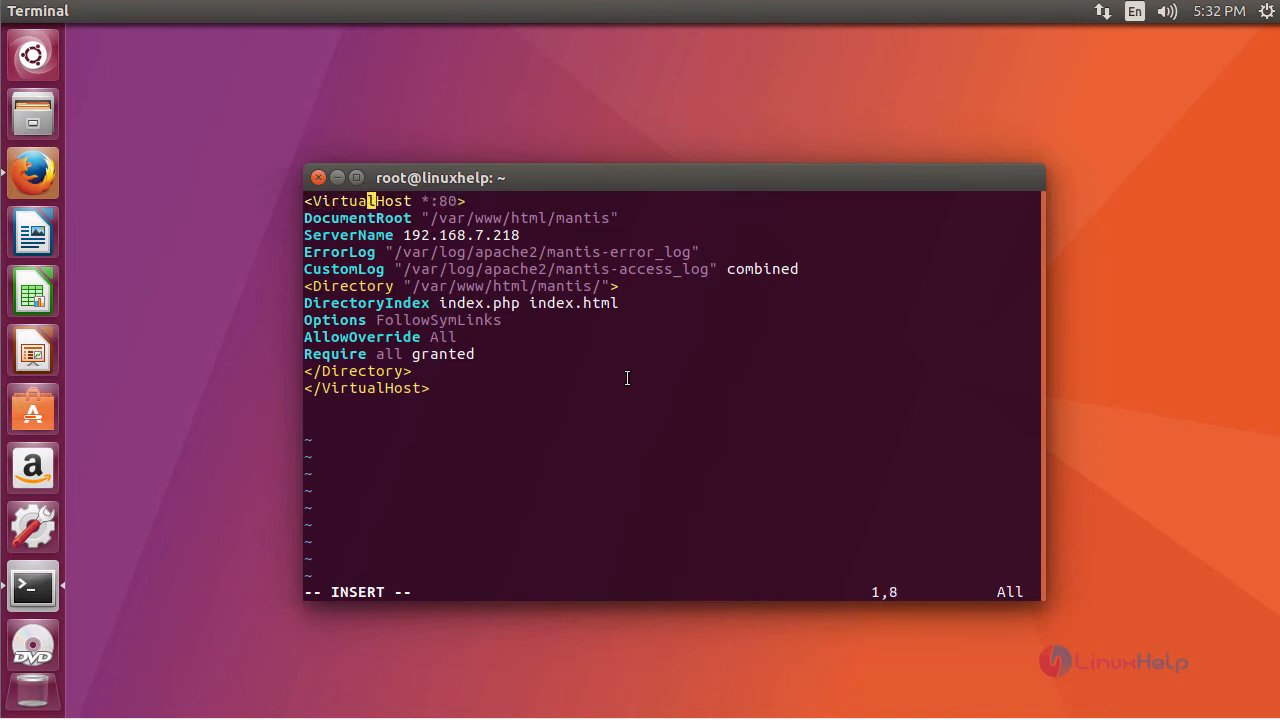
{"action": "key", "text": "Escape"}
{"action": "type", "text": ":wq"}
{"action": "key", "text": "Return"}
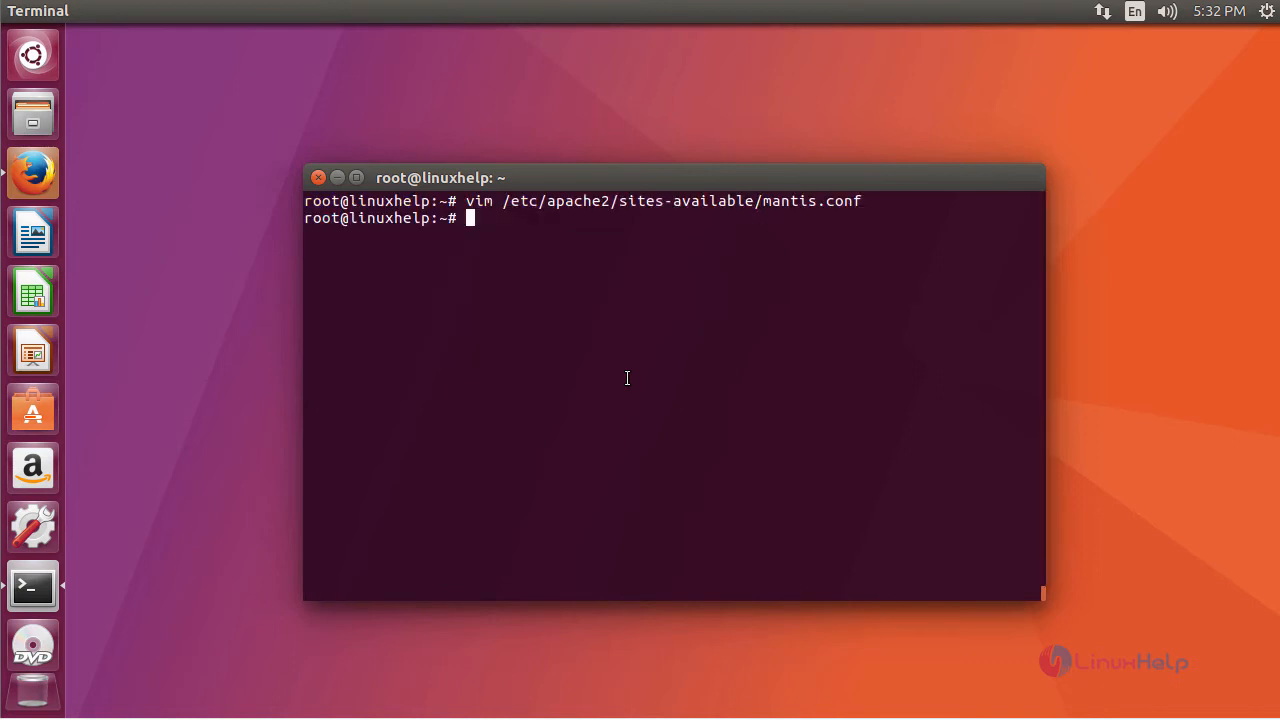
{"action": "type", "text": "systemctl "}
{"action": "type", "text": "resta"}
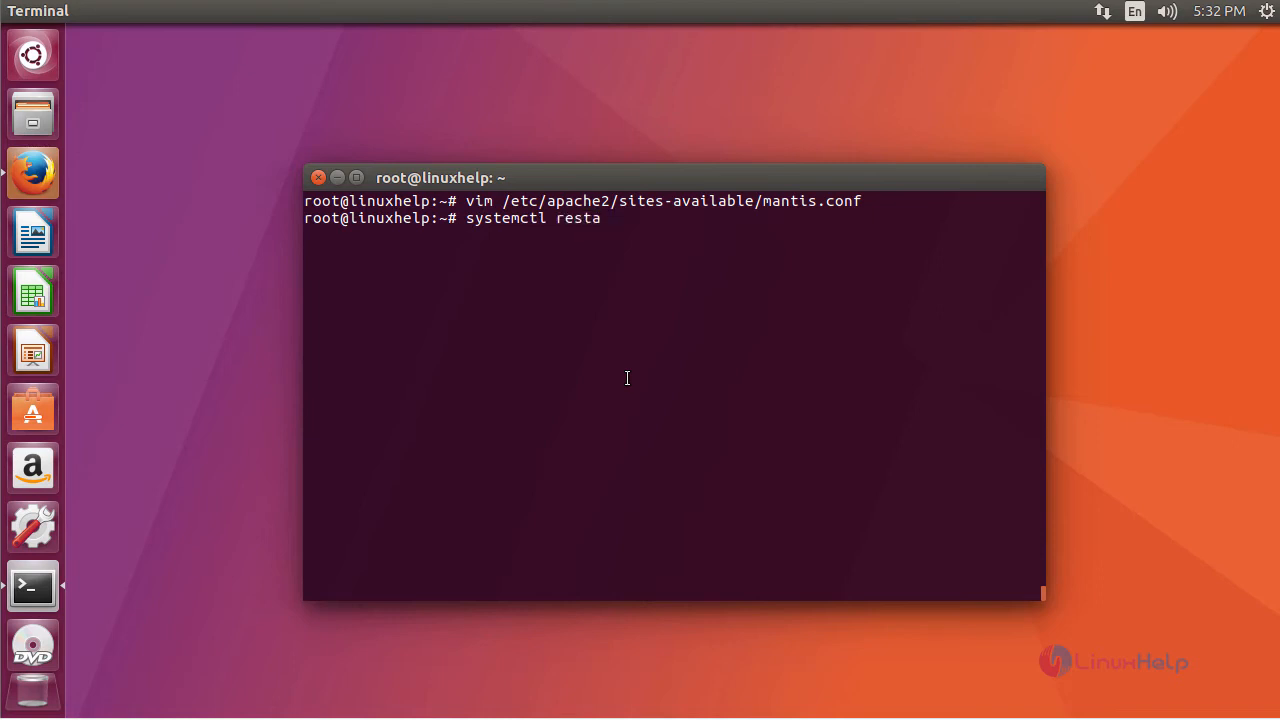
{"action": "type", "text": "rt apache2"}
Restart Apache with systemctl restart apache2.
{"action": "key", "text": "Return"}
{"action": "key", "text": "Return"}
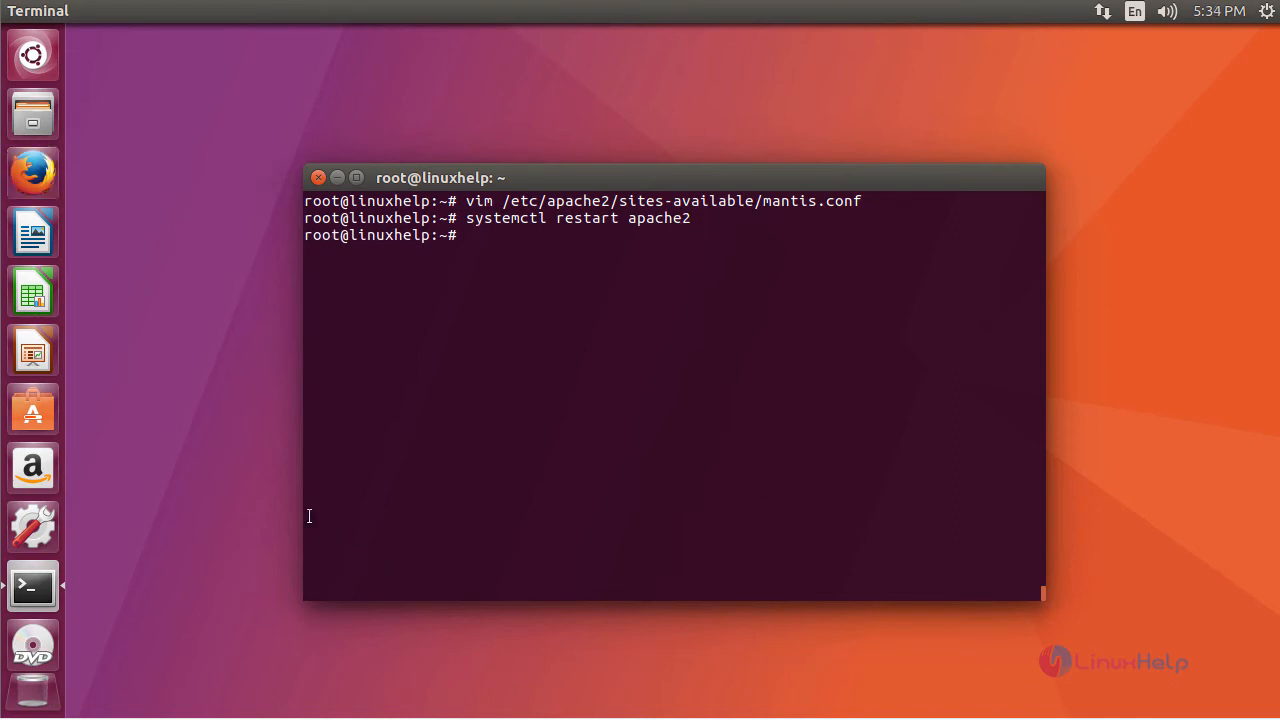
Launch Firefox and load localhost/mantis to reach the Pre-Installation Check page.
{"action": "left_click", "coordinate": [33, 178]}
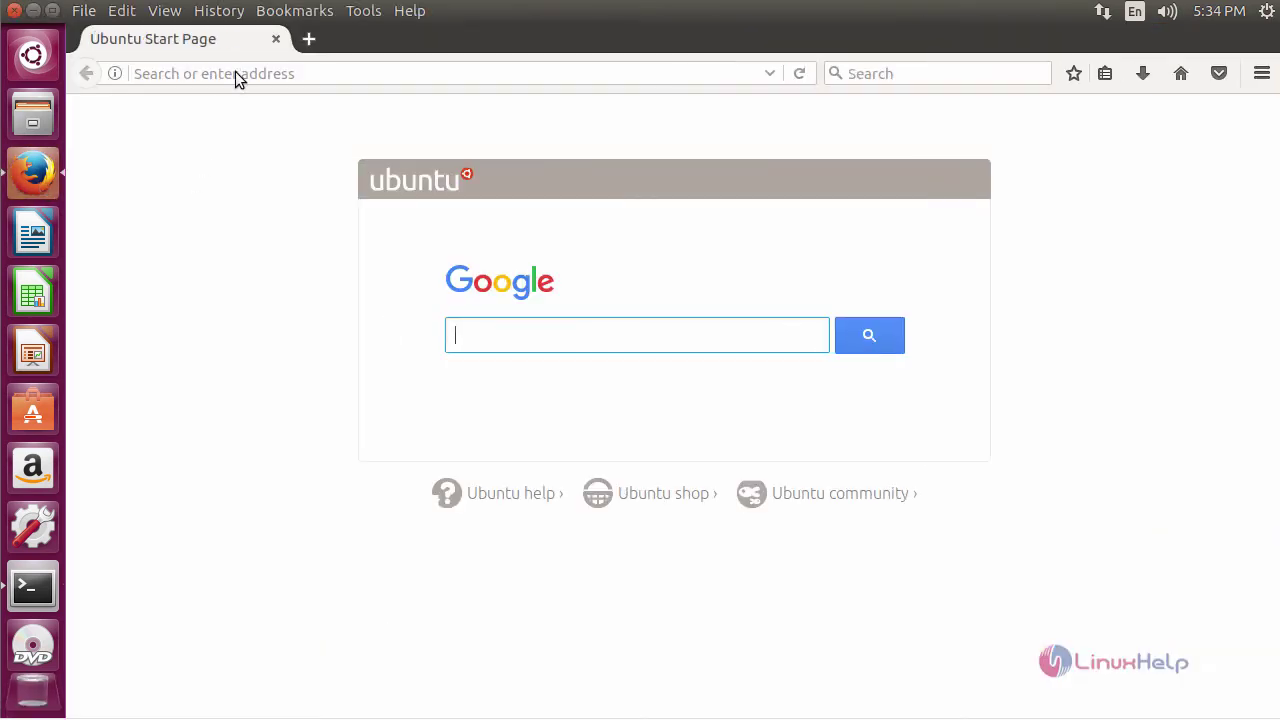
{"action": "left_click", "coordinate": [235, 73]}
{"action": "key", "text": "ctrl+t"}
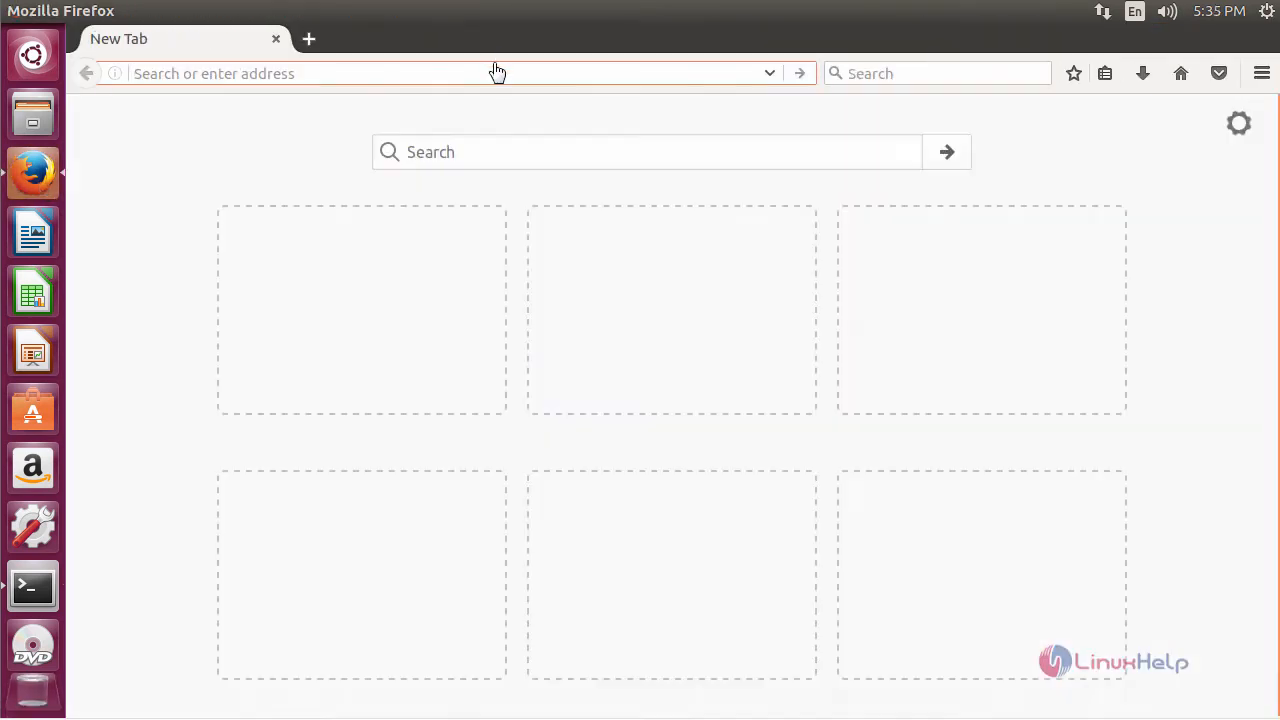
{"action": "type", "text": "loca"}
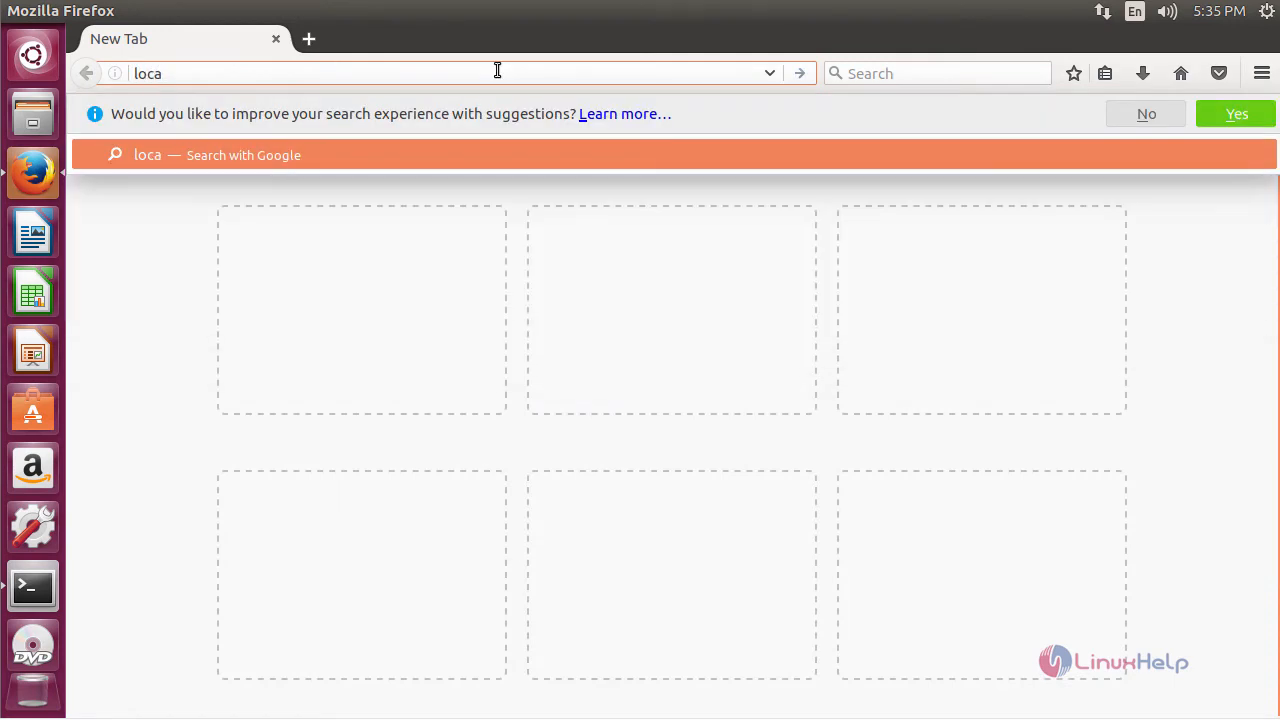
{"action": "type", "text": "lhost/mantis"}
{"action": "key", "text": "Return"}
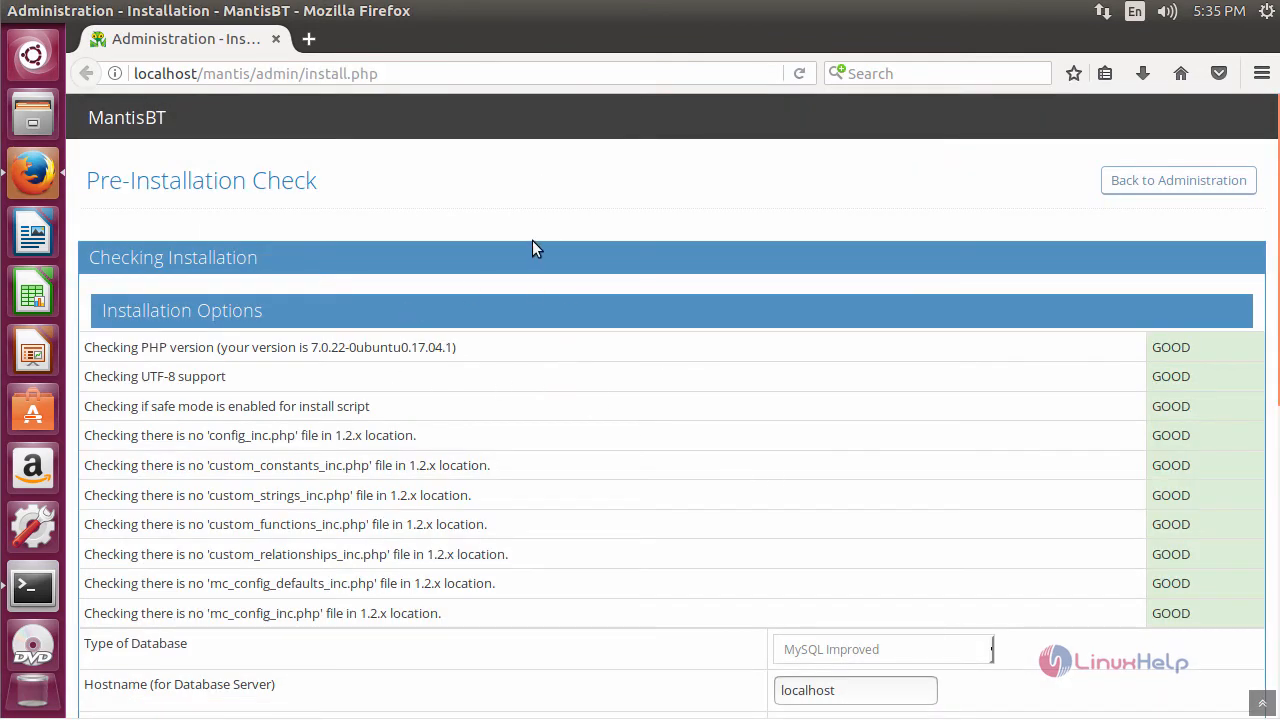
{"action": "scroll", "coordinate": [566, 247], "scroll_direction": "down", "scroll_amount": 4}
{"action": "scroll", "coordinate": [566, 300], "scroll_direction": "down", "scroll_amount": 4}
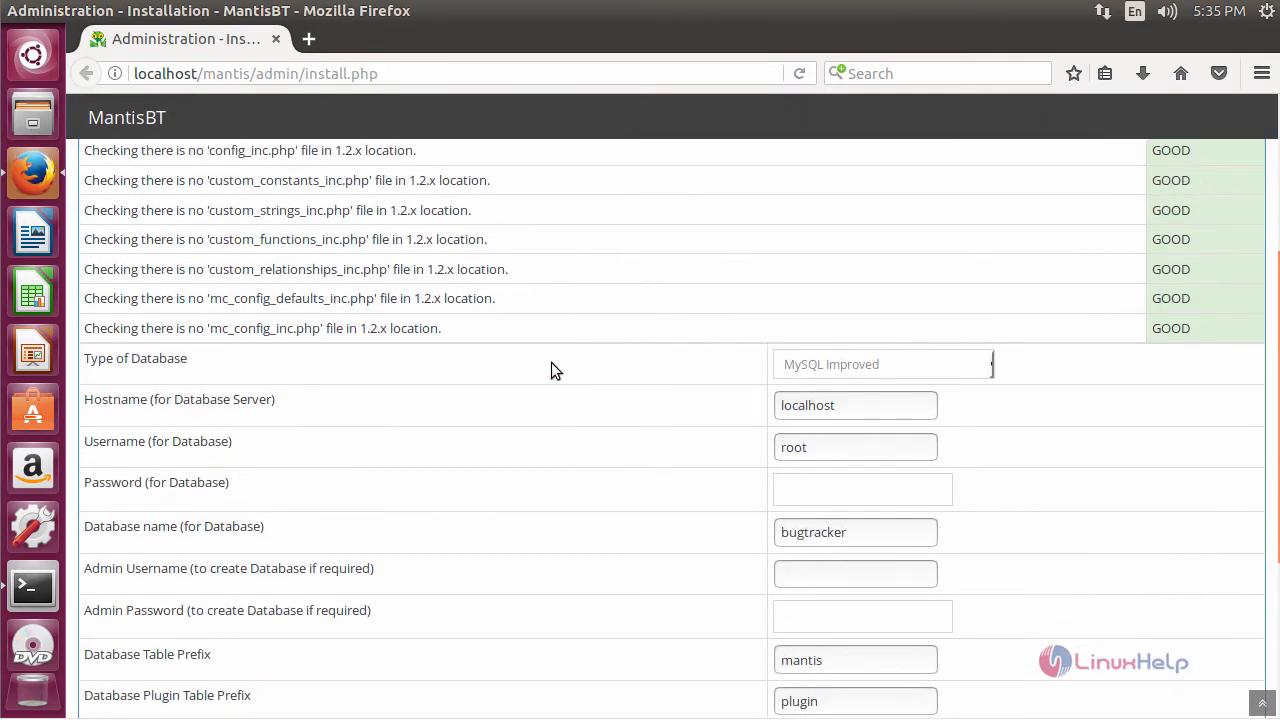
{"action": "scroll", "coordinate": [560, 362], "scroll_direction": "down", "scroll_amount": 3}
Fill the installer with the database password, database name mantisdb and the admin username and password.
{"action": "left_click", "coordinate": [812, 318]}
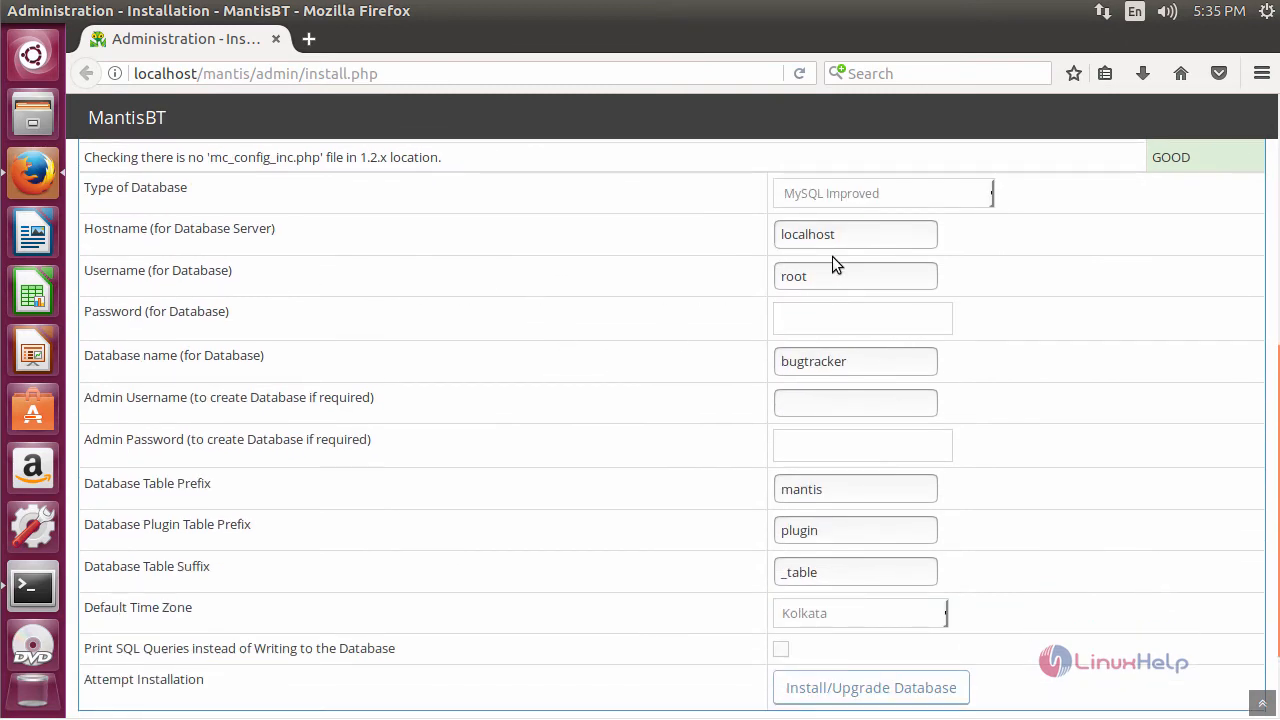
{"action": "left_click", "coordinate": [800, 319]}
{"action": "type", "text": "***"}
{"action": "left_click", "coordinate": [886, 362]}
{"action": "key", "text": "ctrl+a"}
{"action": "type", "text": "mantis"}
{"action": "type", "text": "db"}
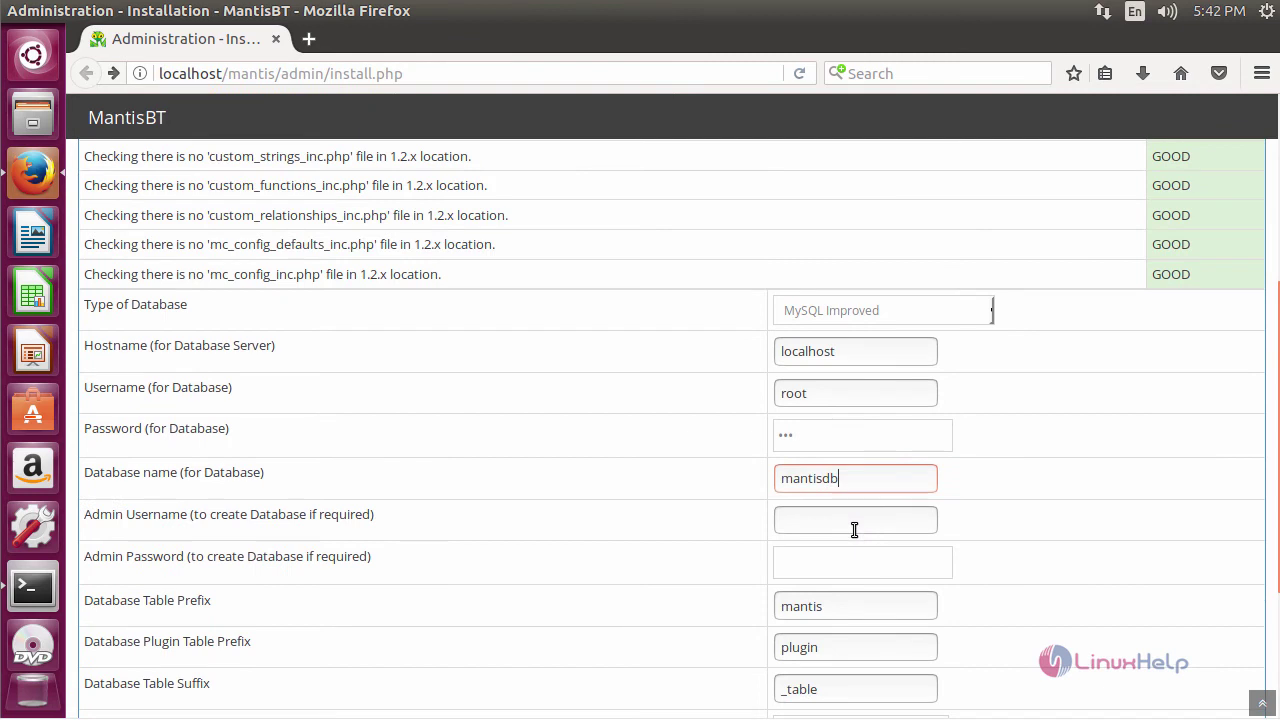
{"action": "left_click", "coordinate": [854, 529]}
{"action": "scroll", "coordinate": [854, 529], "scroll_direction": "down", "scroll_amount": 3}
{"action": "type", "text": "root"}
{"action": "left_click", "coordinate": [880, 449]}
{"action": "type", "text": "***"}
{"action": "scroll", "coordinate": [880, 453], "scroll_direction": "down", "scroll_amount": 3}
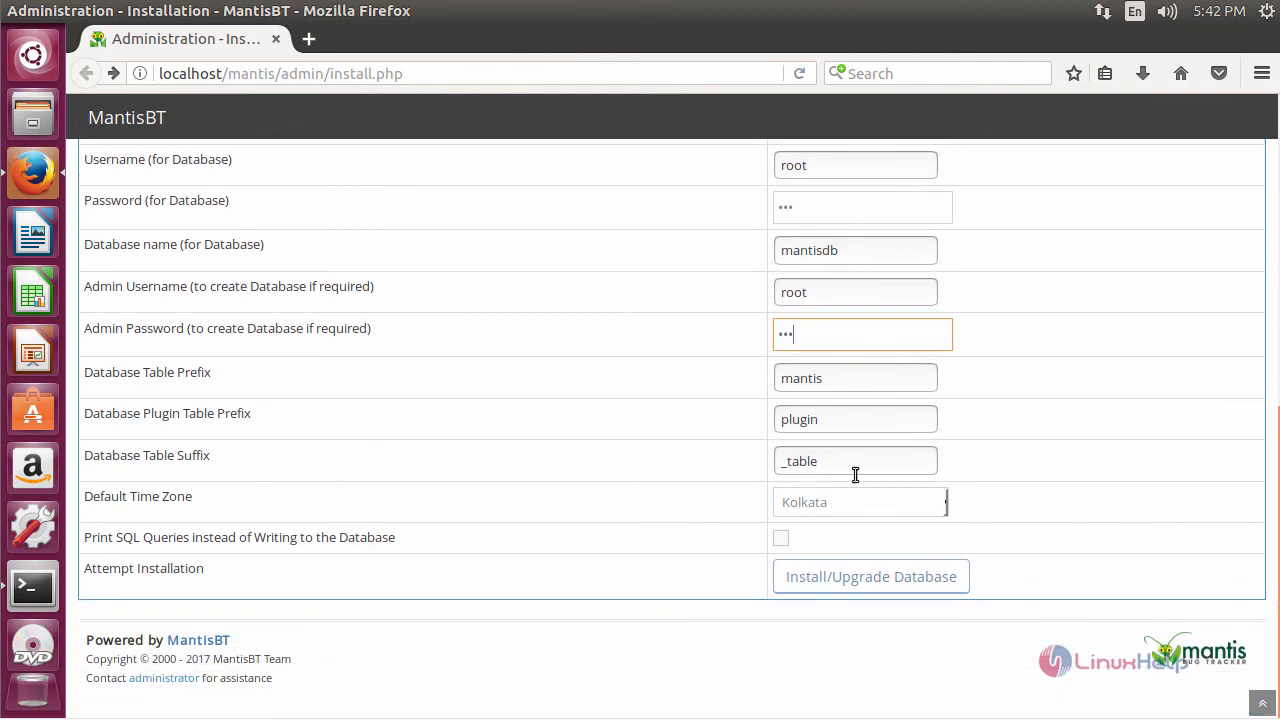
Run Install/Upgrade Database to a successful finish and continue to the login page.
{"action": "left_click", "coordinate": [871, 582]}
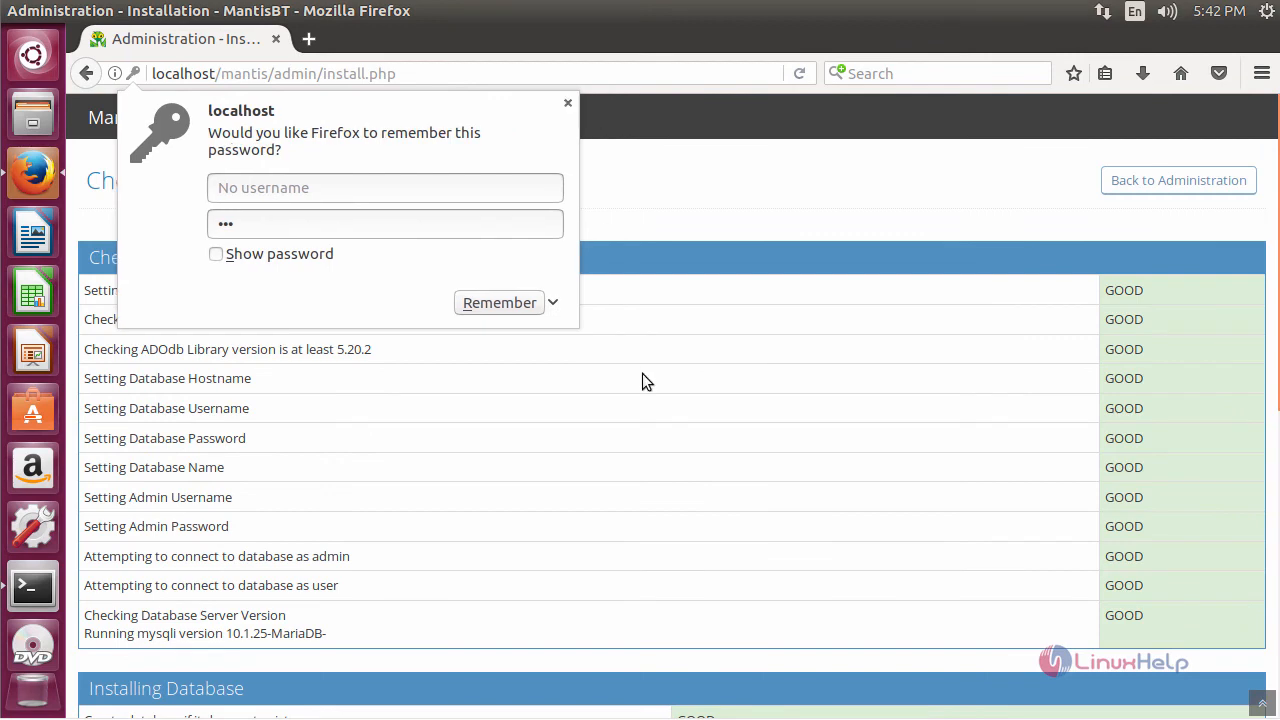
{"action": "left_click", "coordinate": [569, 104]}
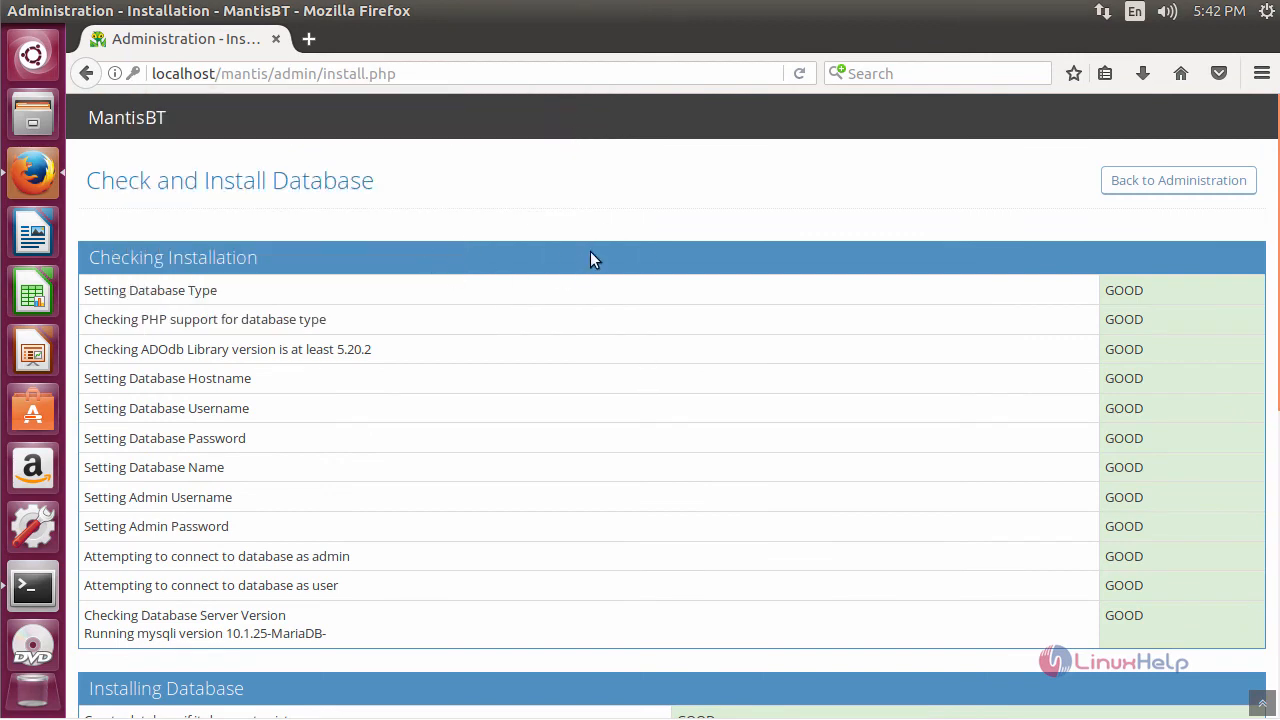
{"action": "scroll", "coordinate": [590, 258], "scroll_direction": "down", "scroll_amount": 5}
{"action": "scroll", "coordinate": [589, 290], "scroll_direction": "down", "scroll_amount": 2}
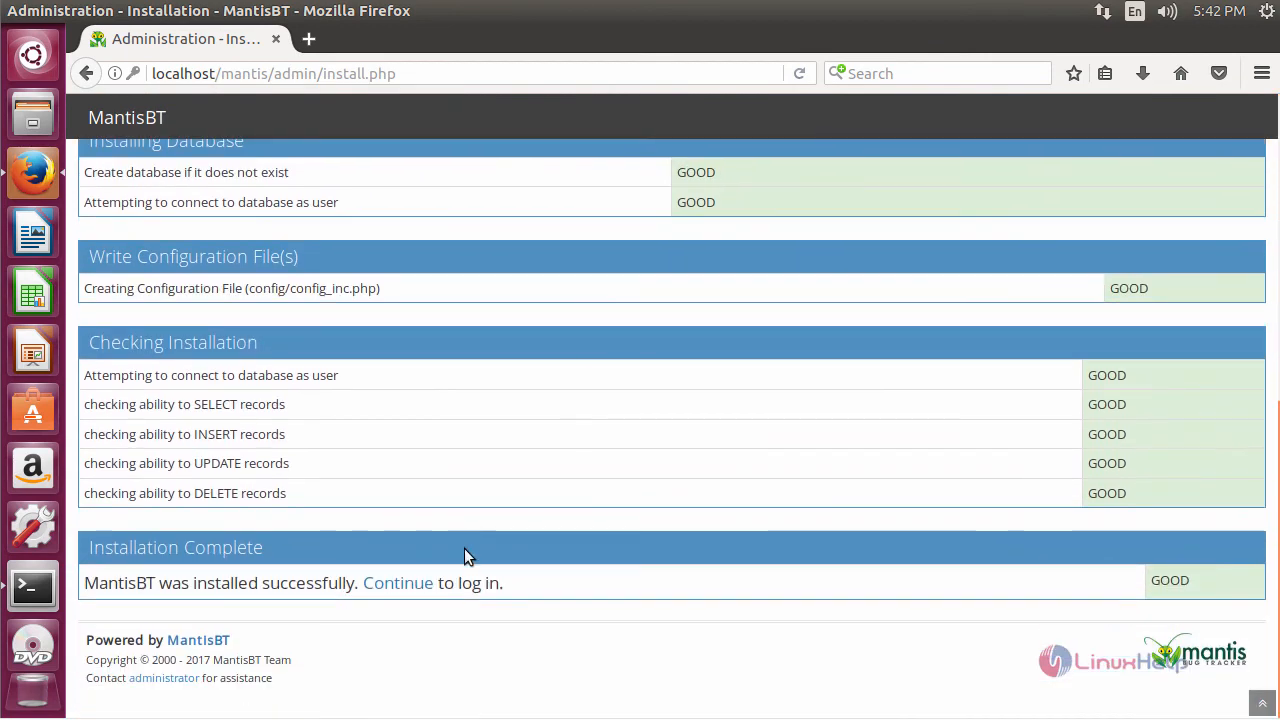
{"action": "left_click", "coordinate": [398, 584]}
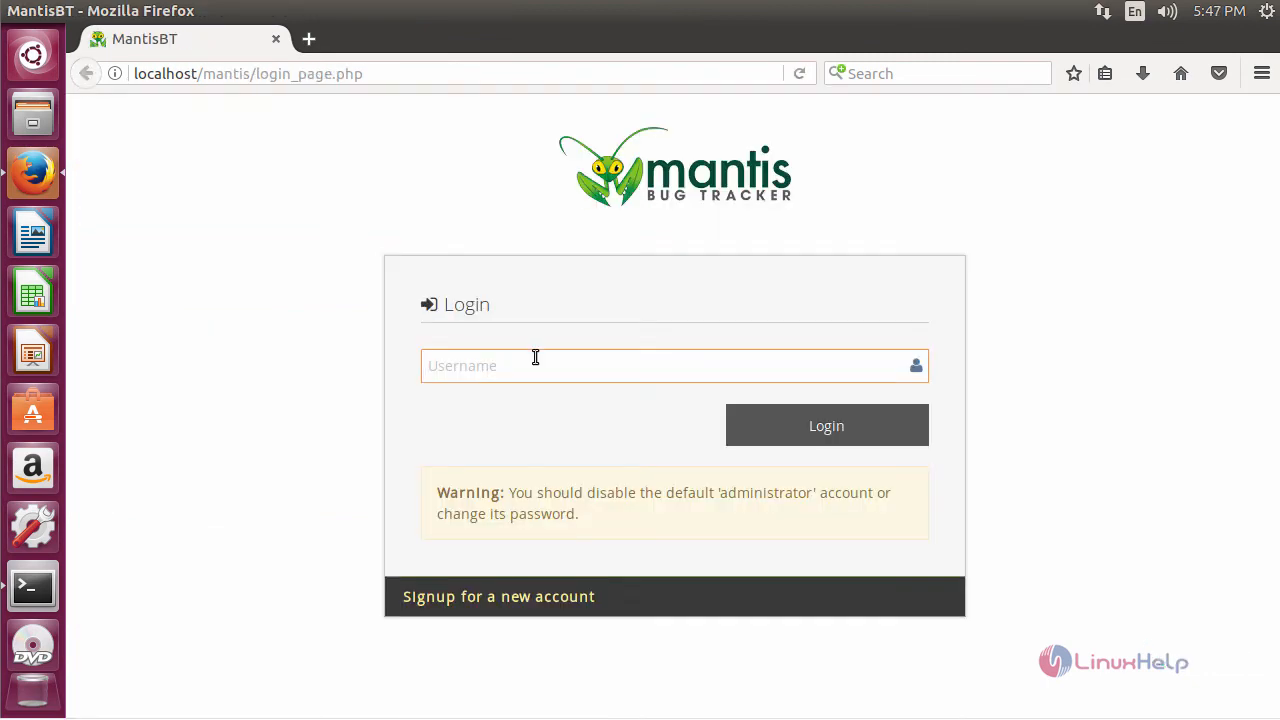
{"action": "type", "text": "ad"}
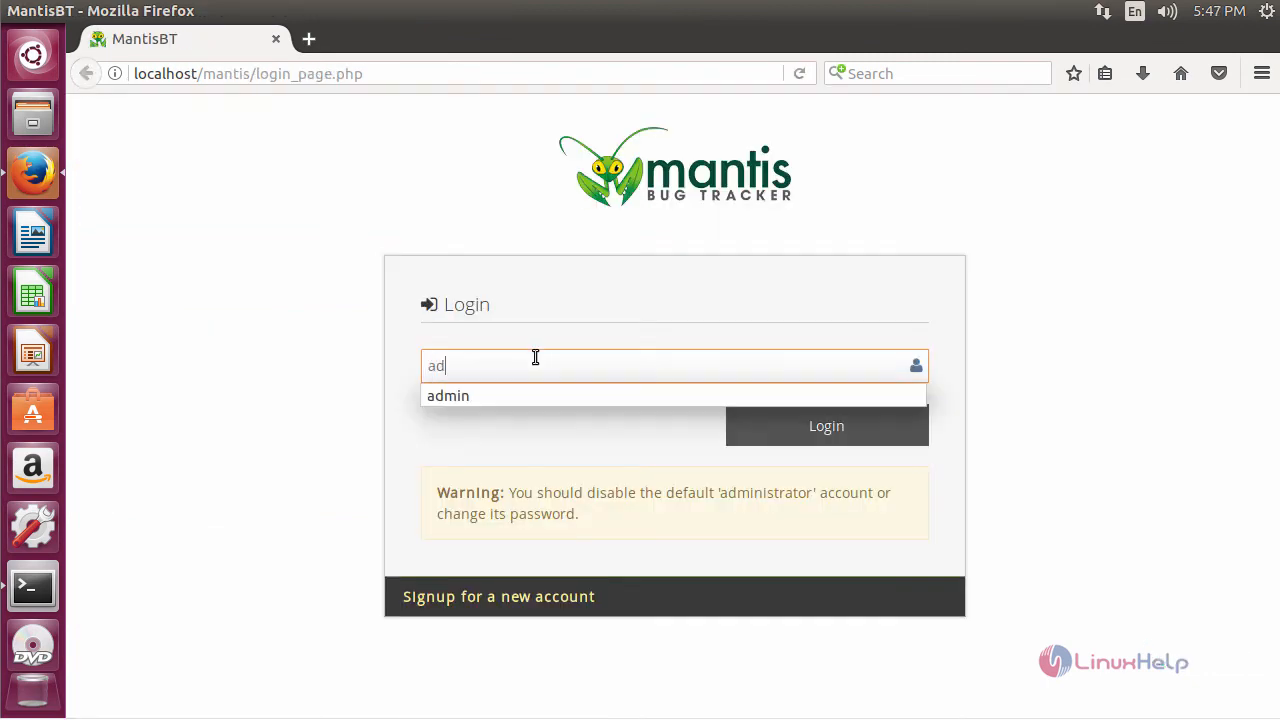
{"action": "type", "text": "ministrat"}
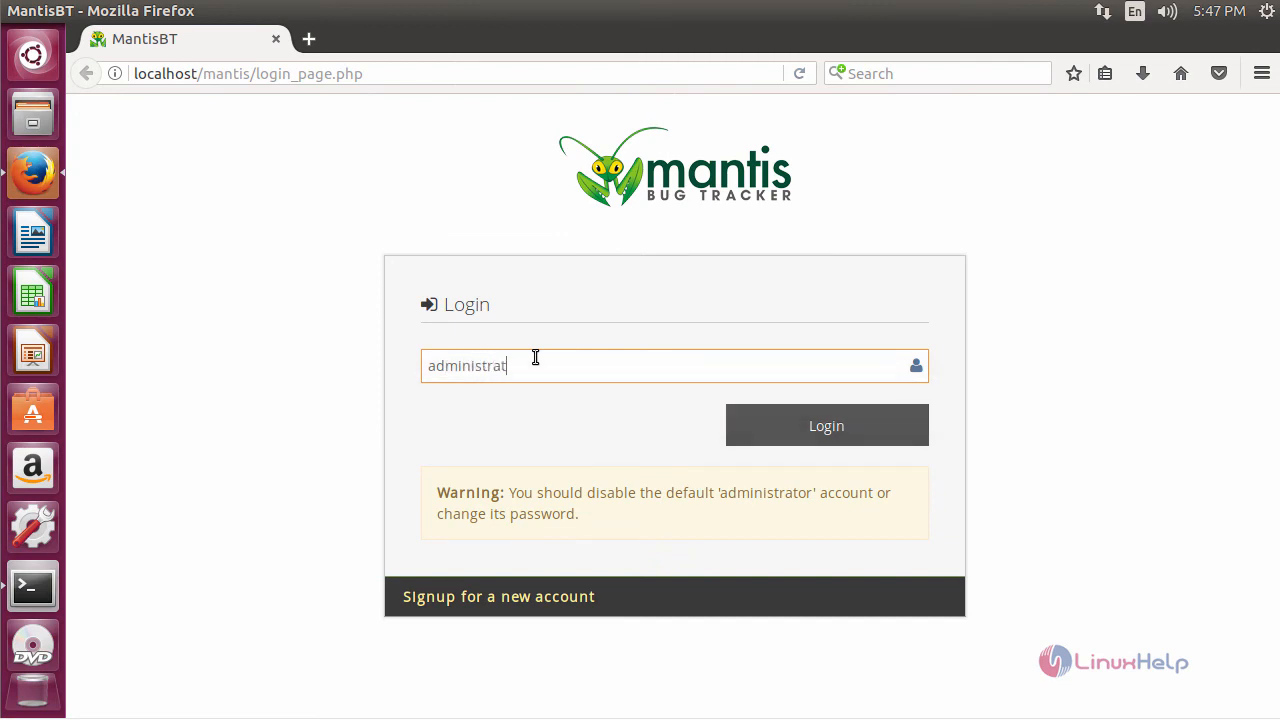
{"action": "type", "text": "or"}
Log in as administrator with the default password, landing on My Account.
{"action": "key", "text": "Return"}
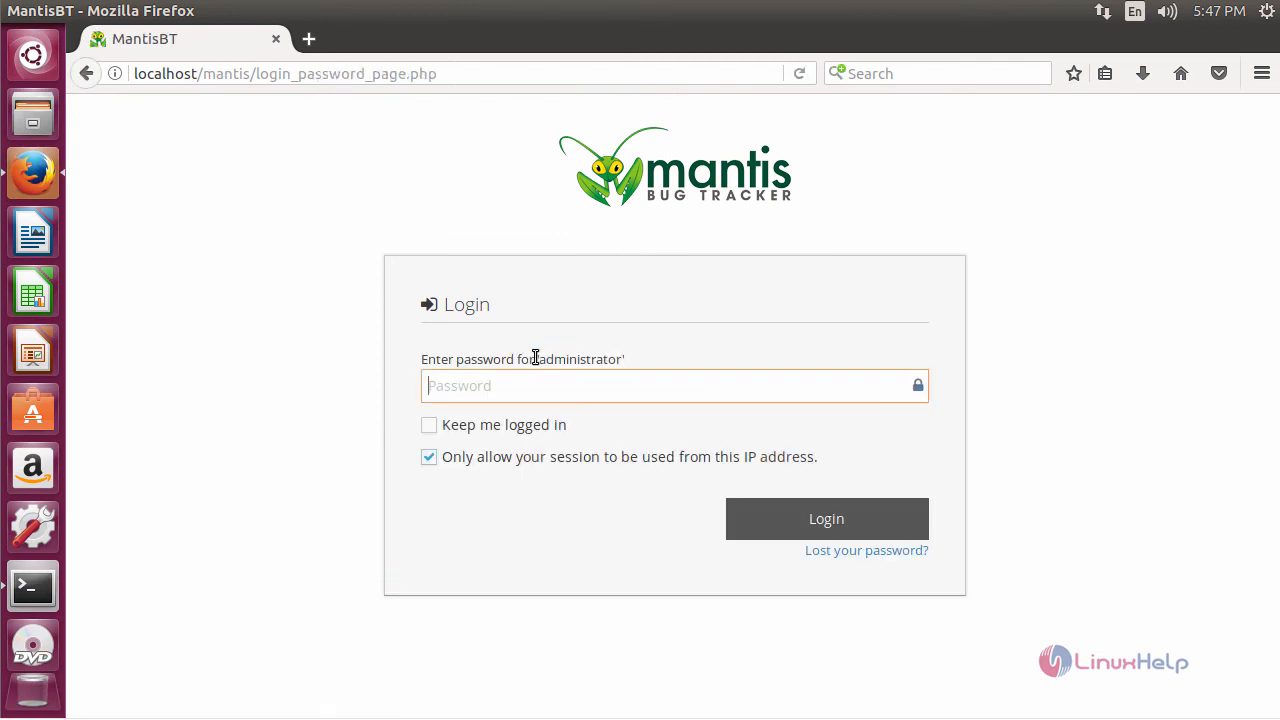
{"action": "type", "text": "root"}
{"action": "key", "text": "Return"}
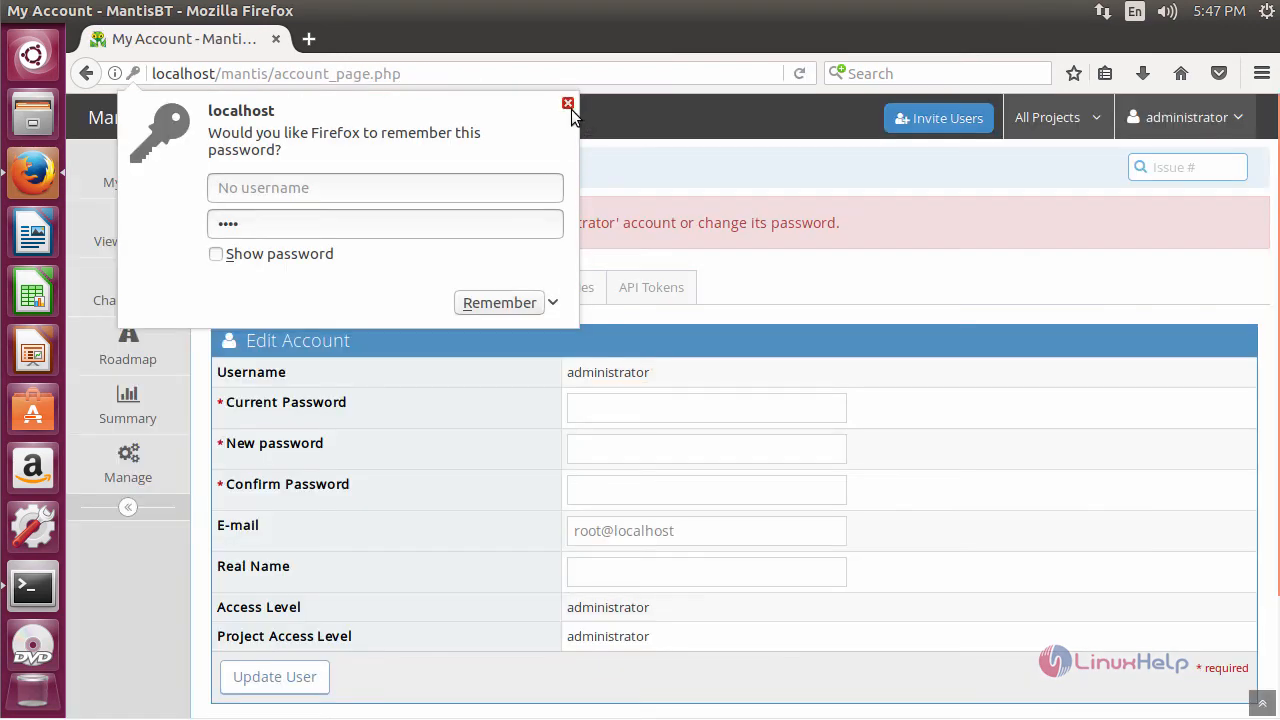
Enter the current and new administrator password twice and update the user.
{"action": "left_click", "coordinate": [568, 103]}
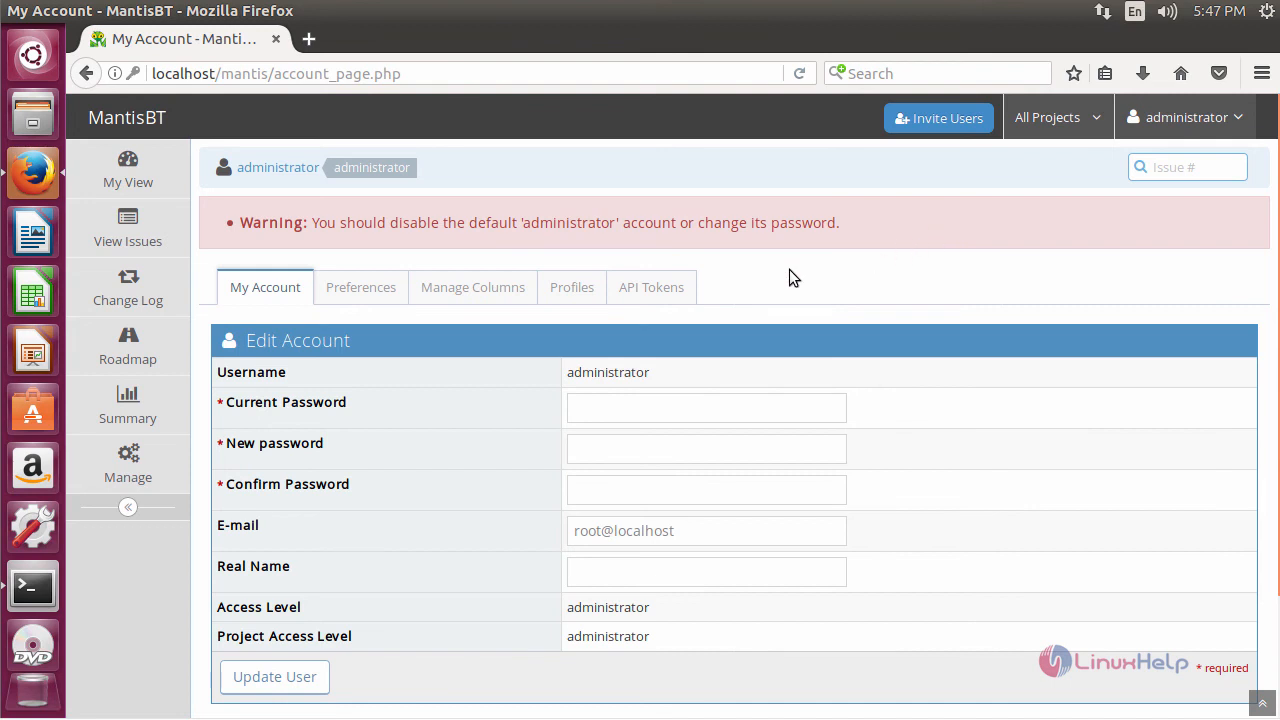
{"action": "left_click", "coordinate": [620, 408]}
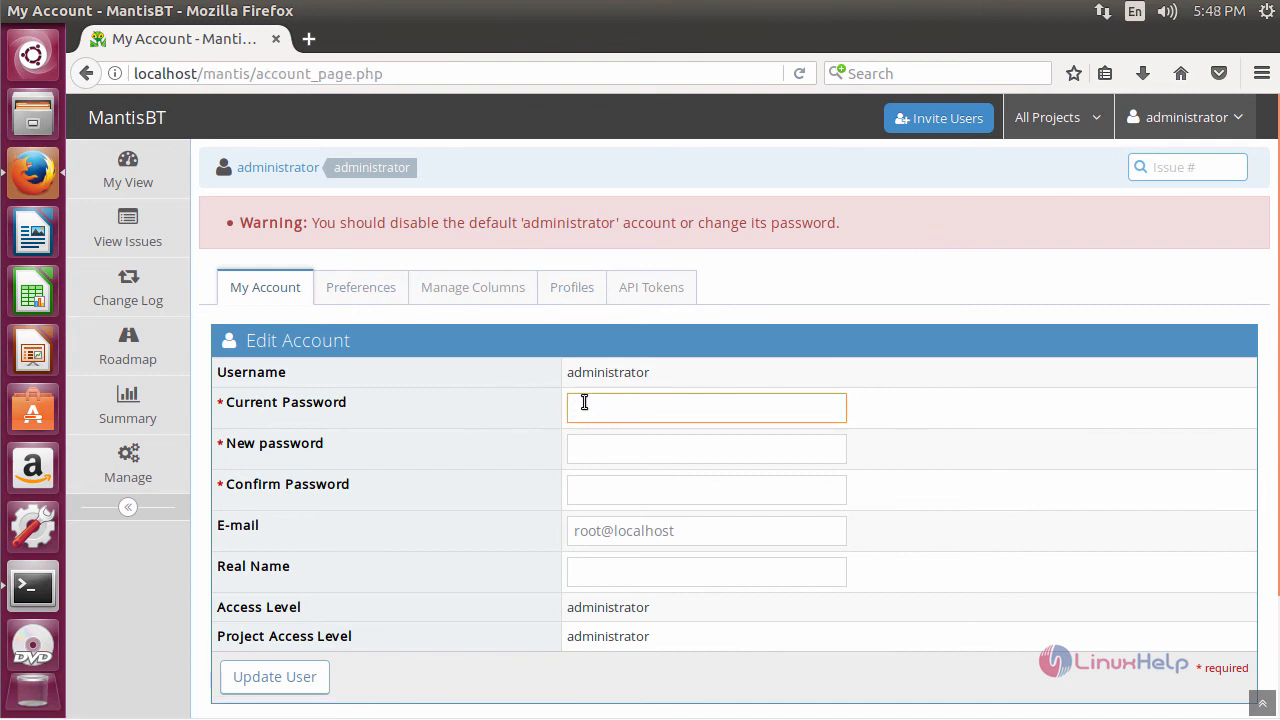
{"action": "type", "text": "root"}
{"action": "left_click", "coordinate": [590, 448]}
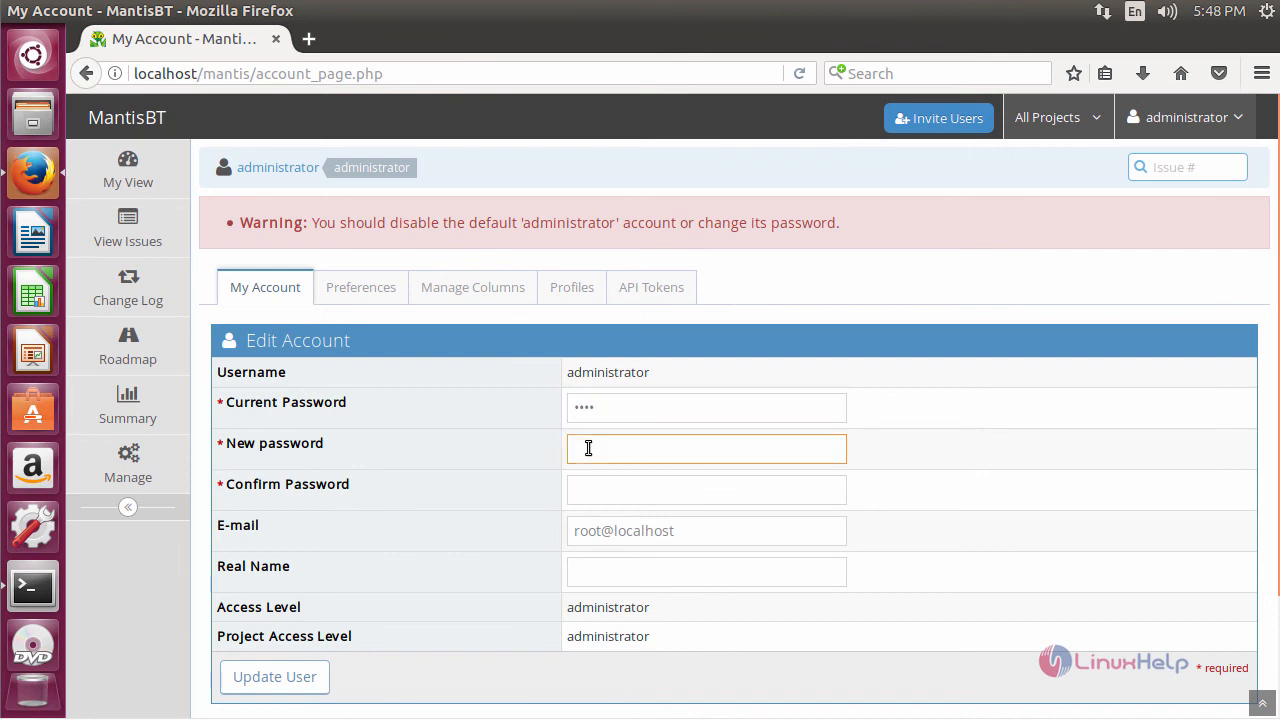
{"action": "left_click", "coordinate": [590, 490]}
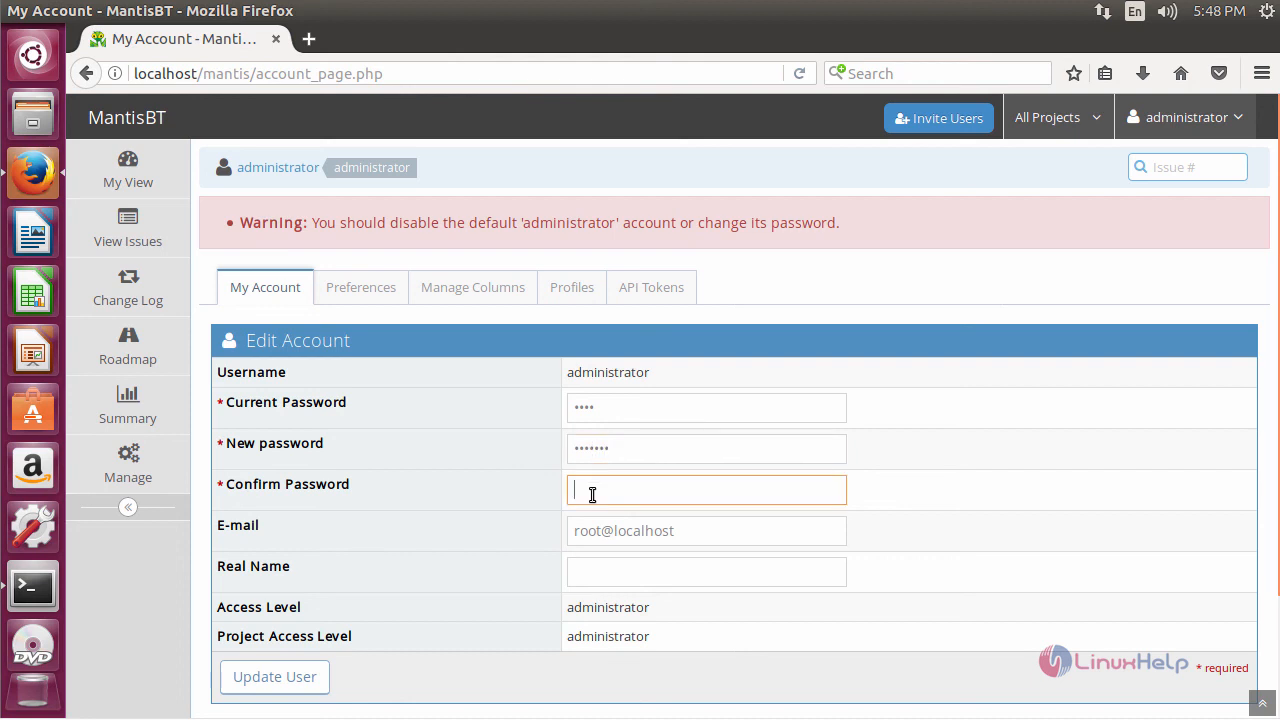
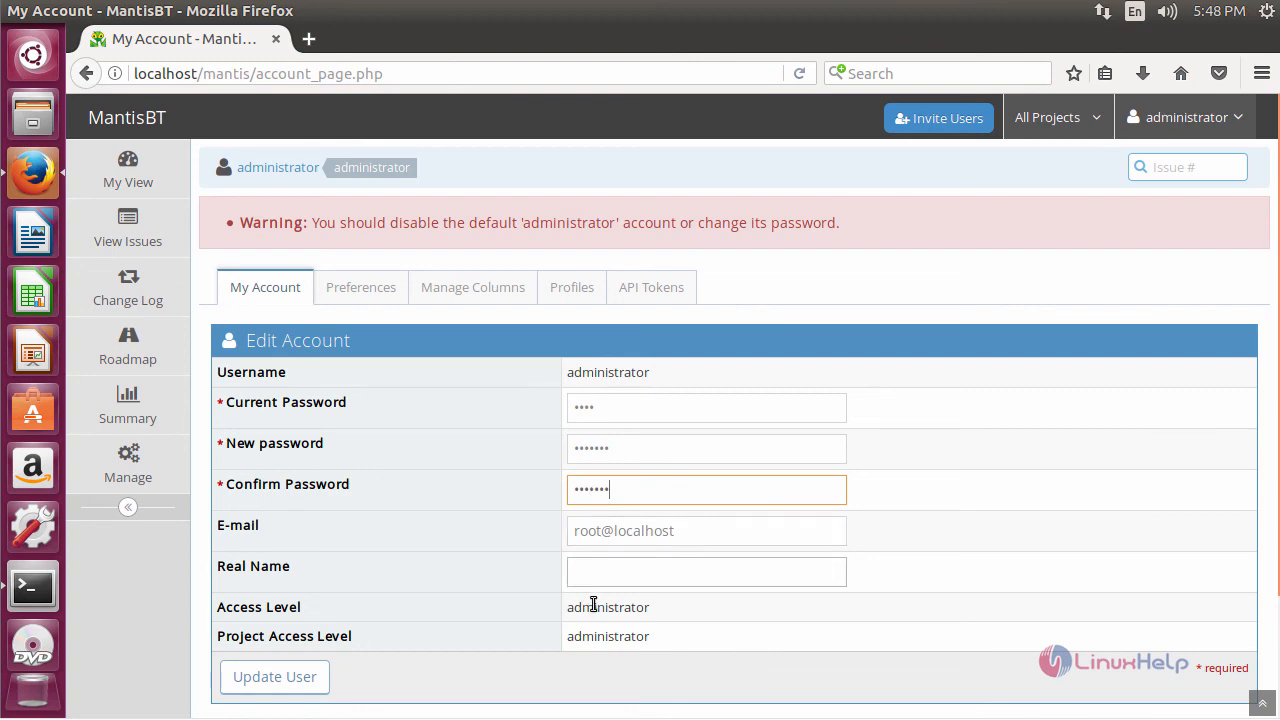
{"action": "left_click", "coordinate": [290, 678]}
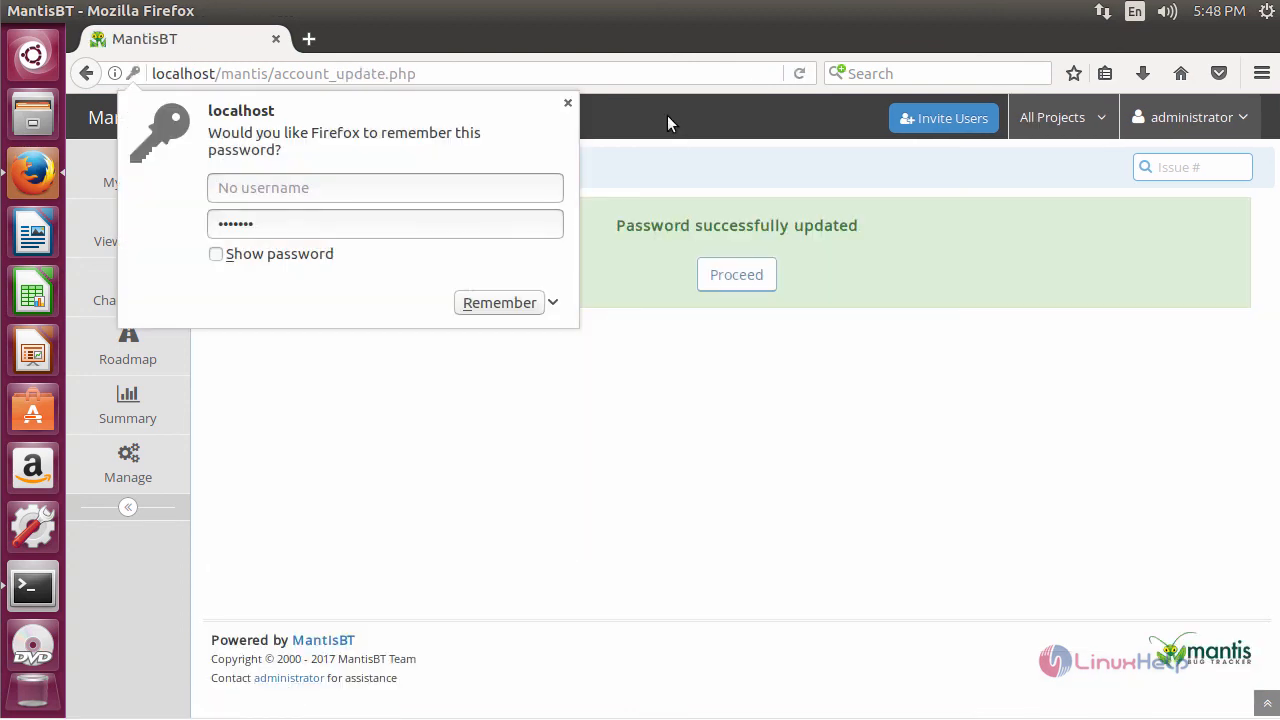
Log back into MantisBT as 'administrator' with the newly set password.
{"action": "left_click", "coordinate": [568, 103]}
{"action": "left_click", "coordinate": [560, 368]}
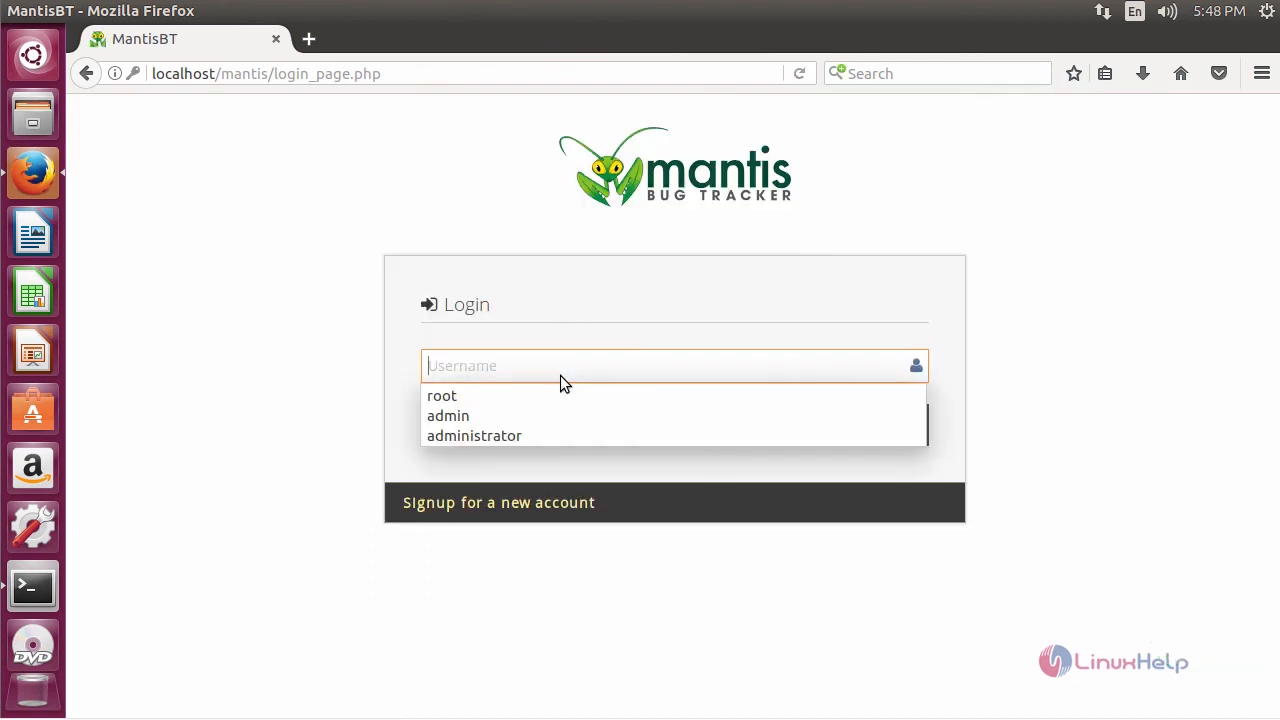
{"action": "left_click", "coordinate": [570, 436]}
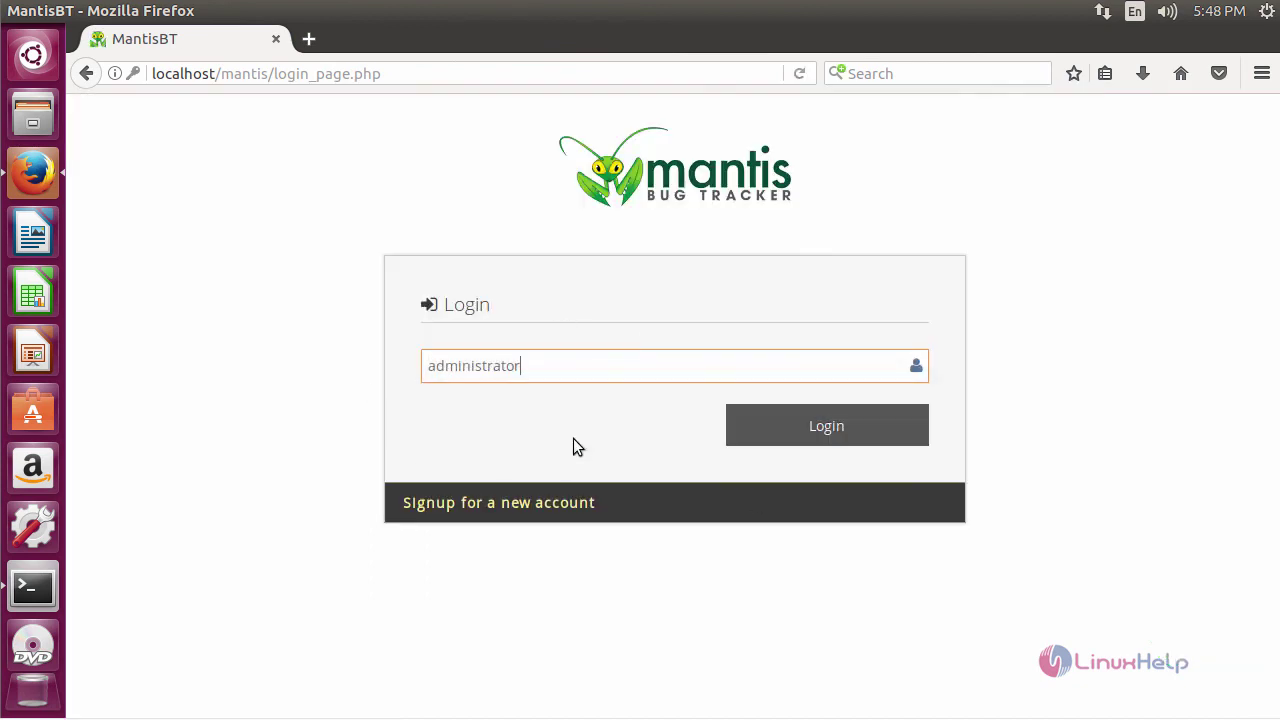
{"action": "left_click", "coordinate": [757, 428]}
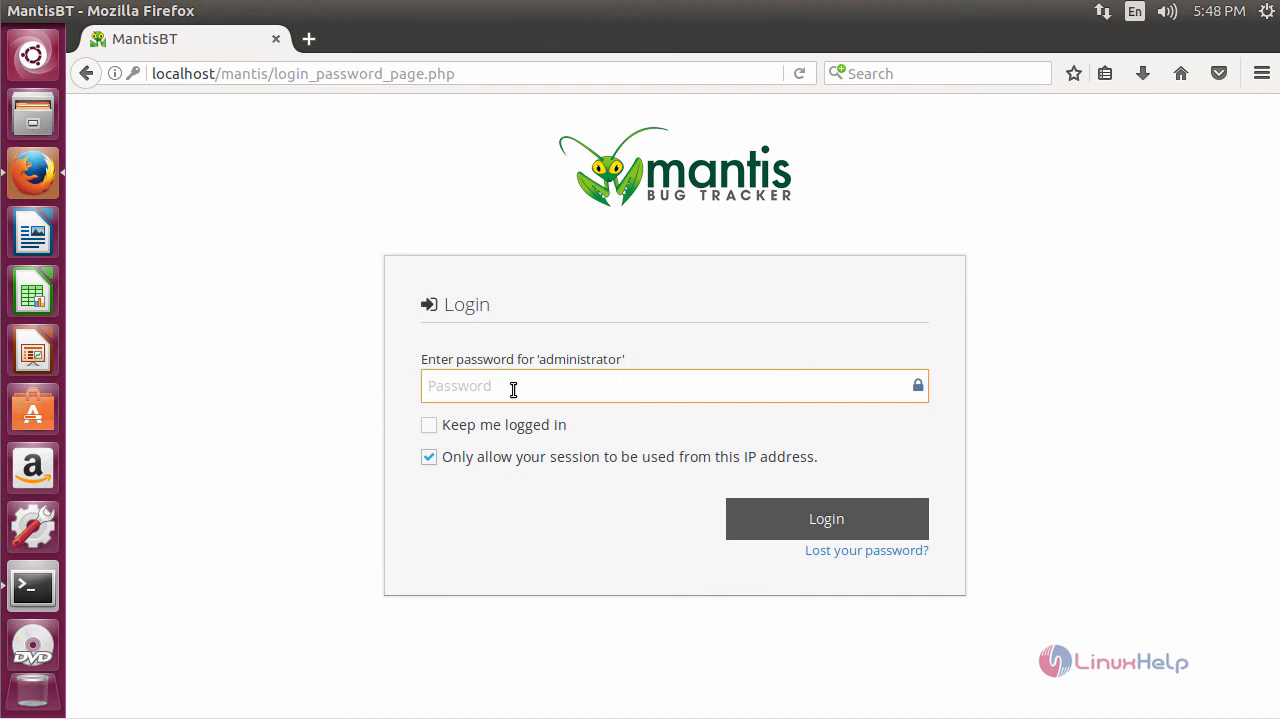
{"action": "type", "text": "•••••••"}
{"action": "key", "text": "Return"}
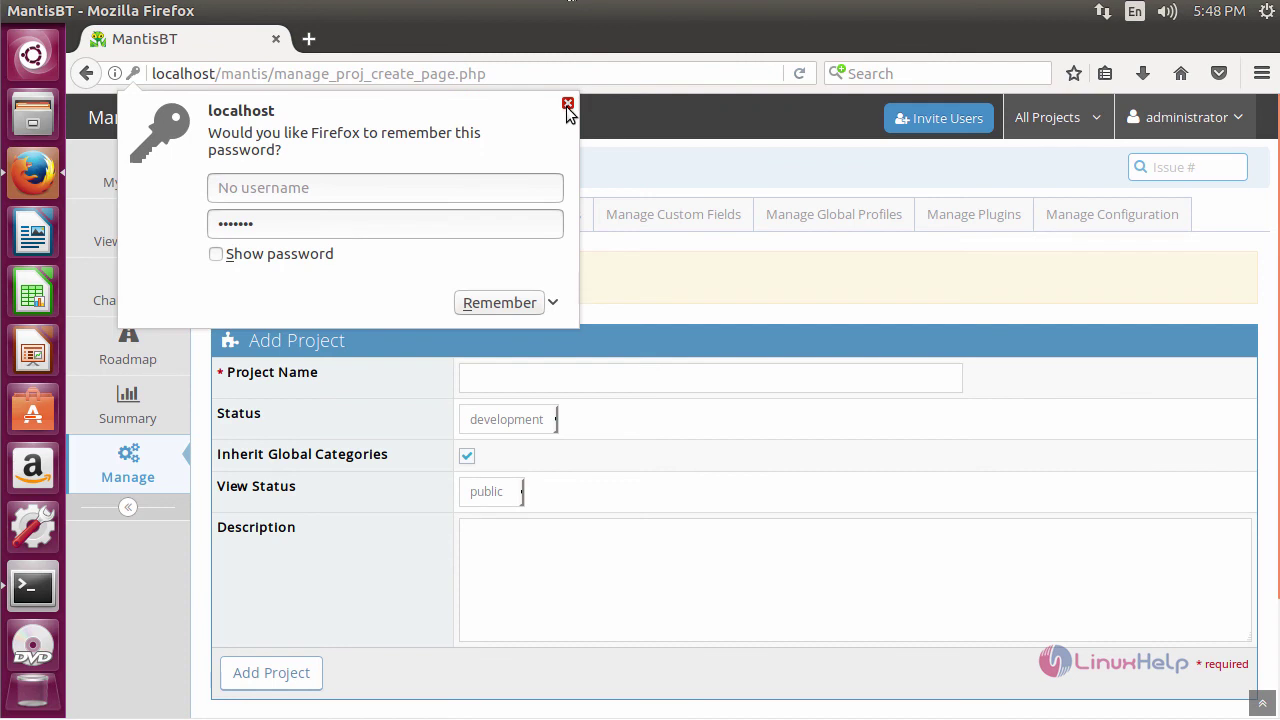
Dismiss Firefox's save-password popup, revealing the blank Add Project form on Manage Projects.
{"action": "left_click", "coordinate": [567, 105]}
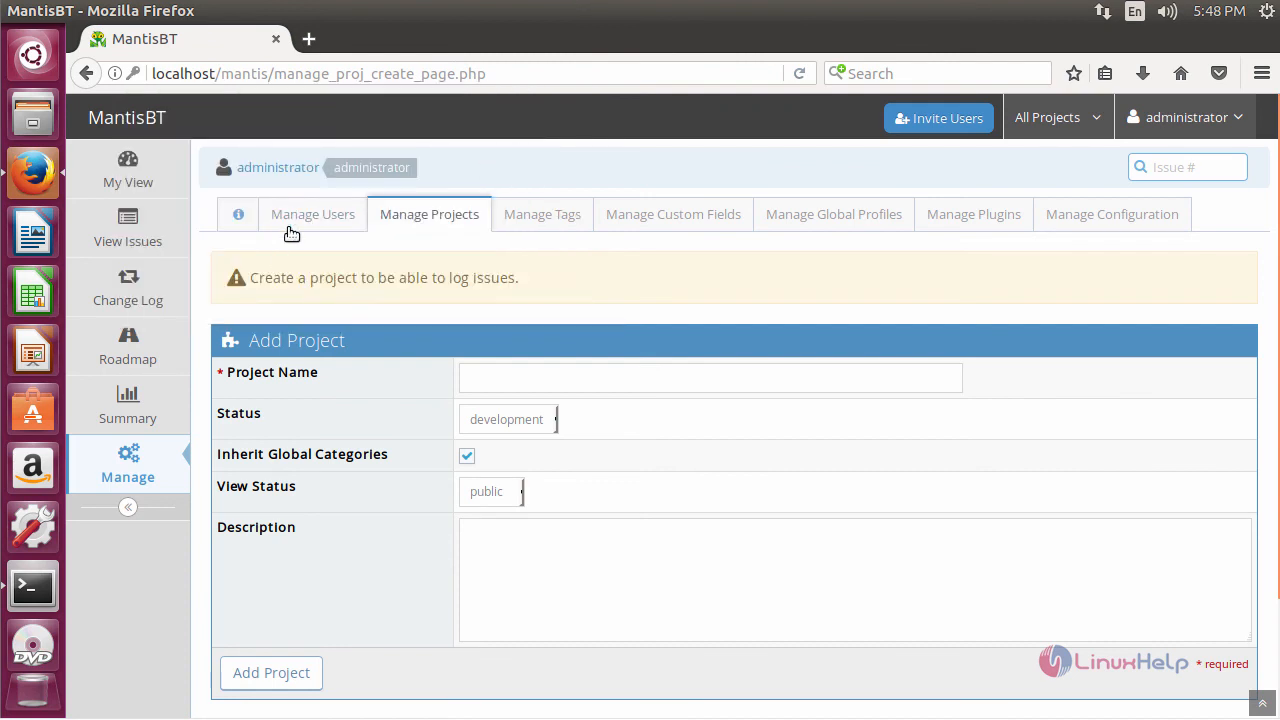